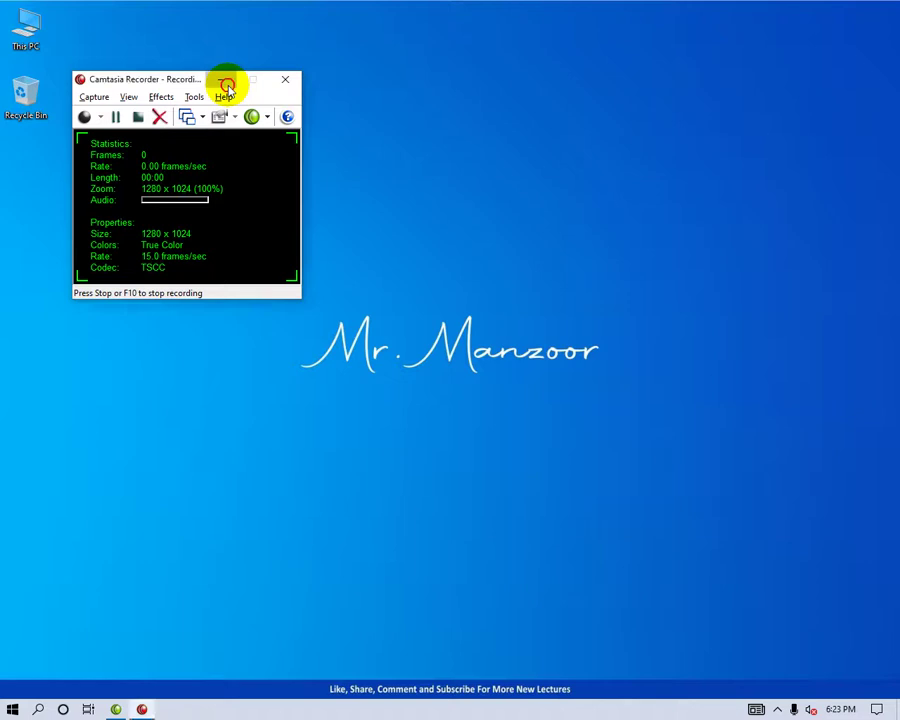
# Launch Excel with the Run prompt and start a blank workbook
pyautogui.click(576, 432)
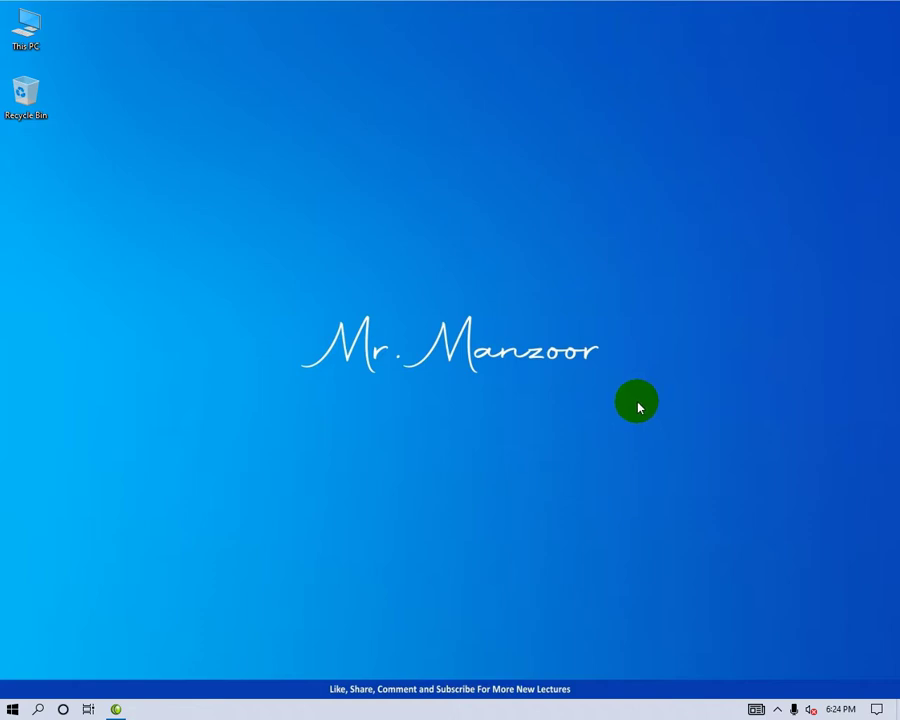
pyautogui.press('super+r')
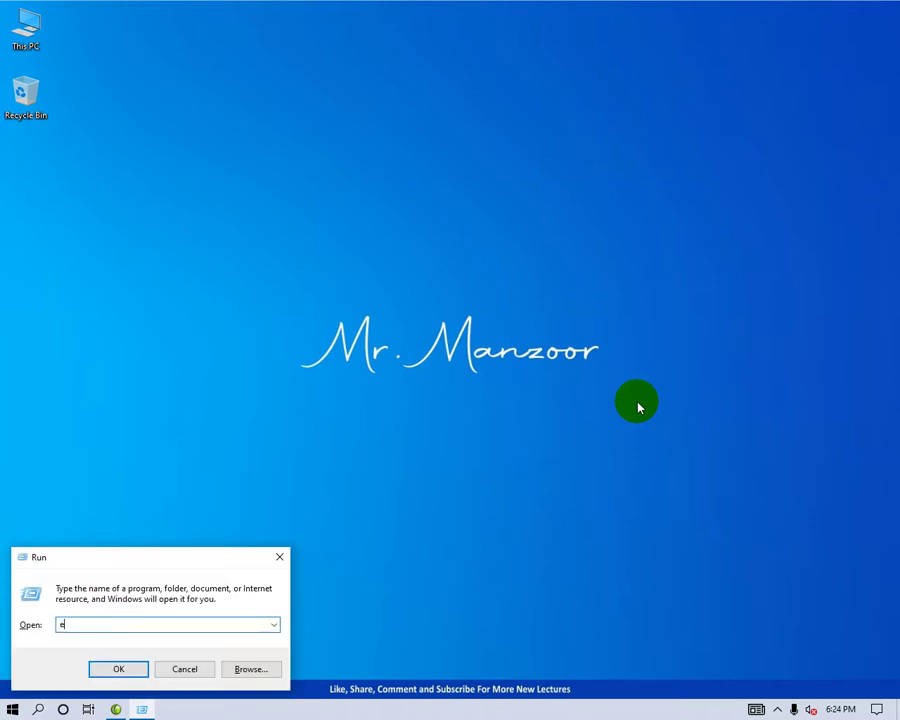
pyautogui.write('excel')
pyautogui.press('Return')
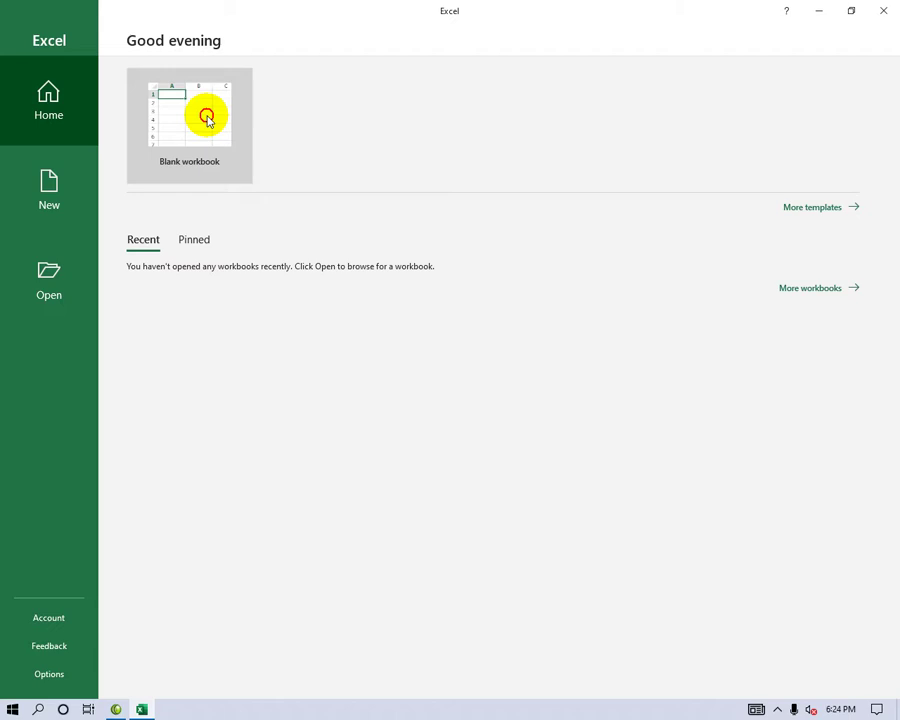
pyautogui.click(207, 114)
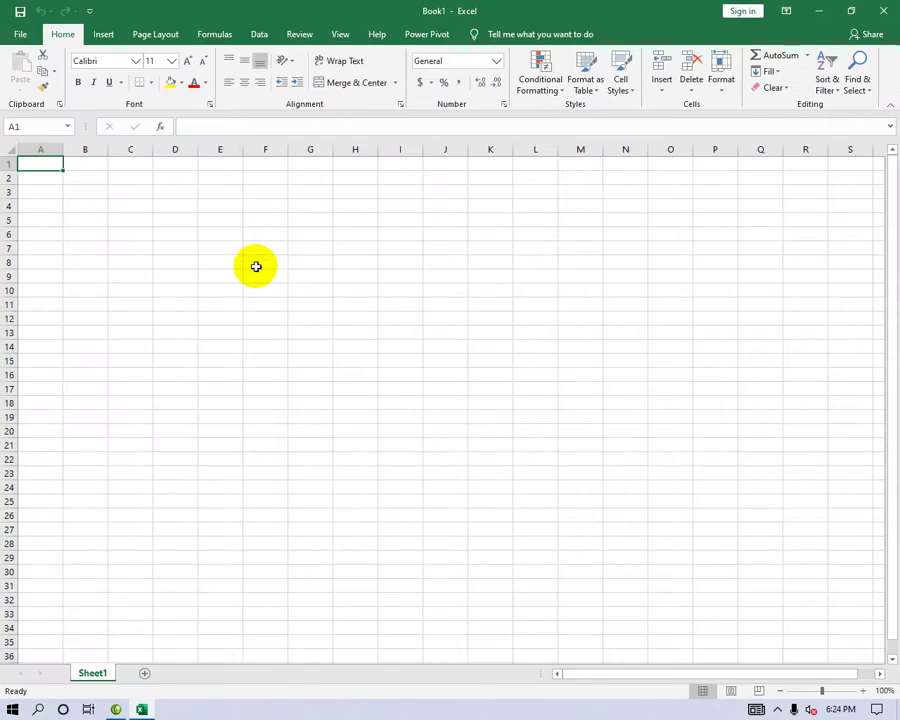
pyautogui.scroll(1, 256, 266)
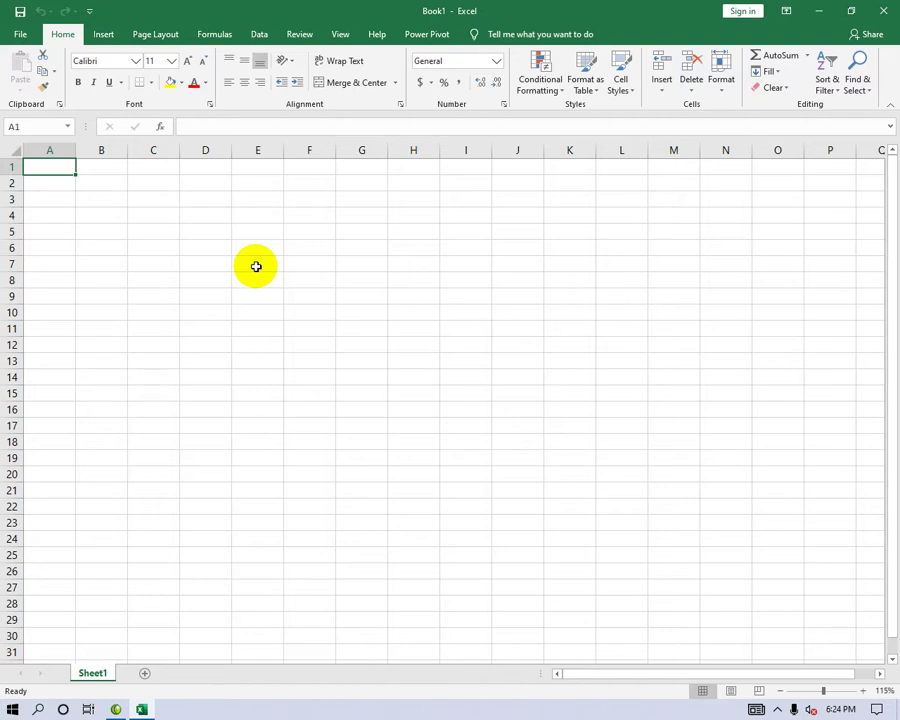
# Enter the headings s.no, name, class, fee, date, time, address, phone in A1:H1
pyautogui.write('s.no')
pyautogui.press('Tab')
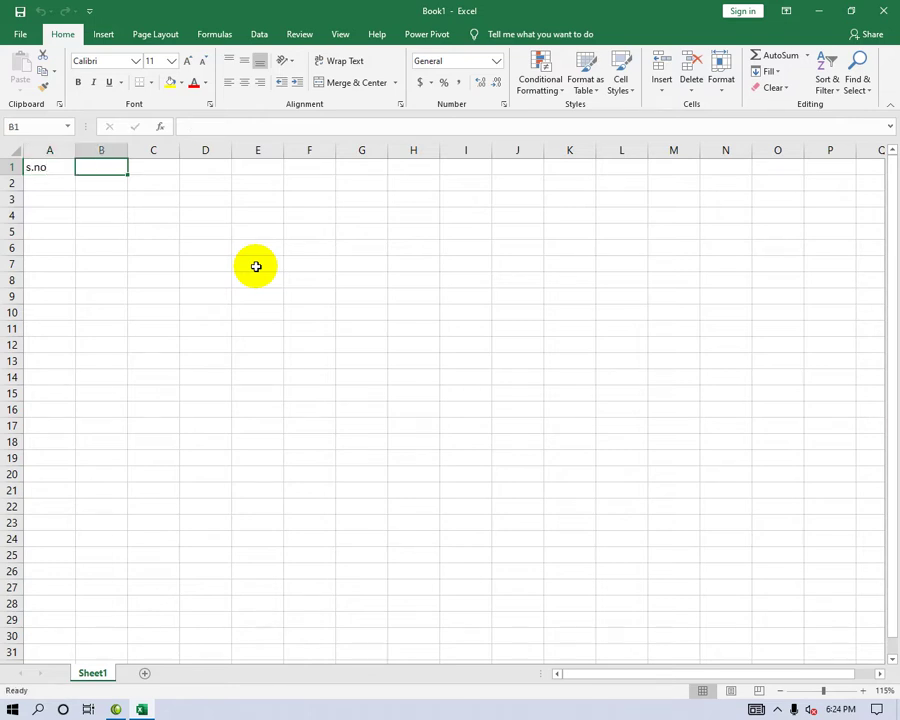
pyautogui.write('name')
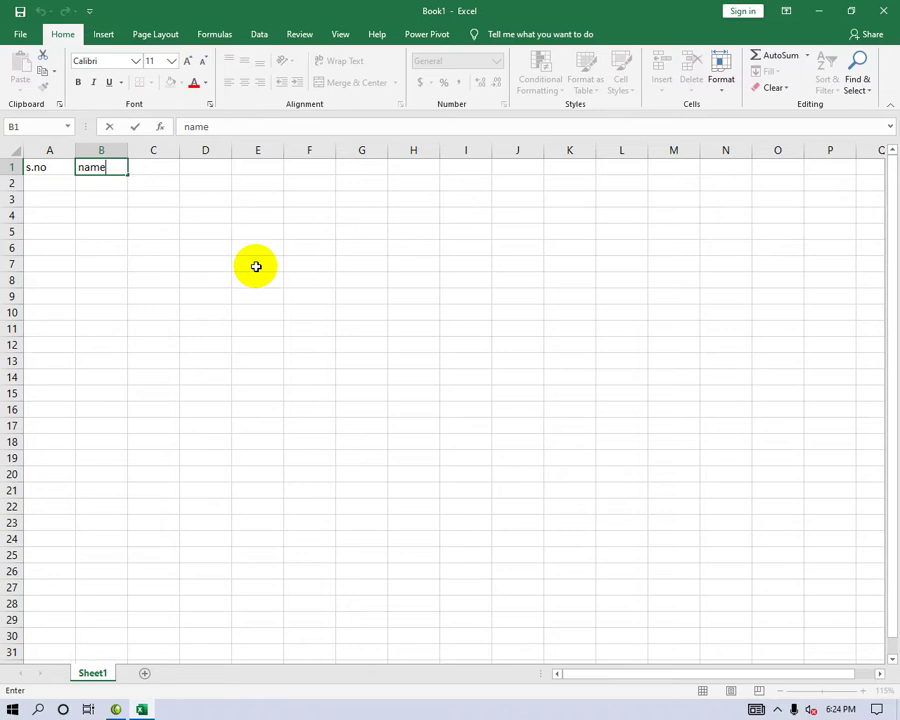
pyautogui.press('Tab')
pyautogui.write('cla')
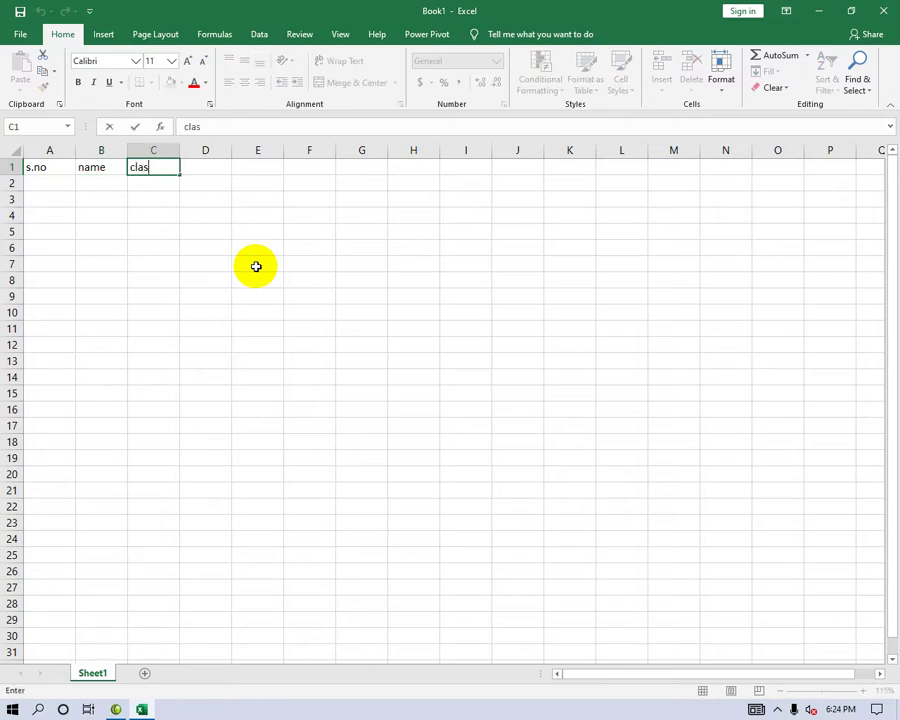
pyautogui.write('s')
pyautogui.press('Tab')
pyautogui.write('fe')
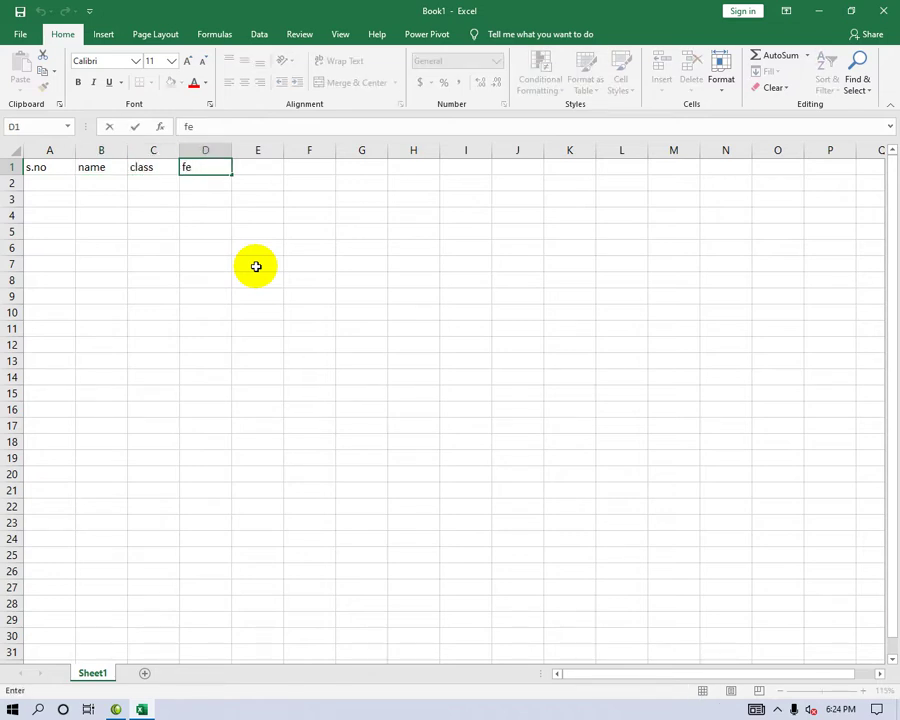
pyautogui.press('Tab')
pyautogui.write('da')
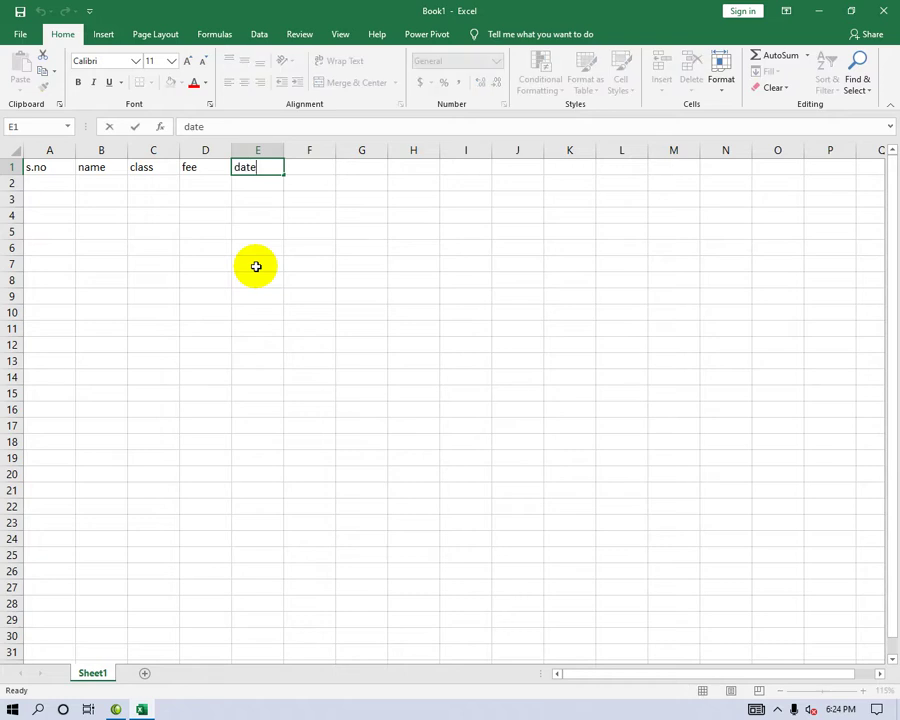
pyautogui.press('Tab')
pyautogui.write('t')
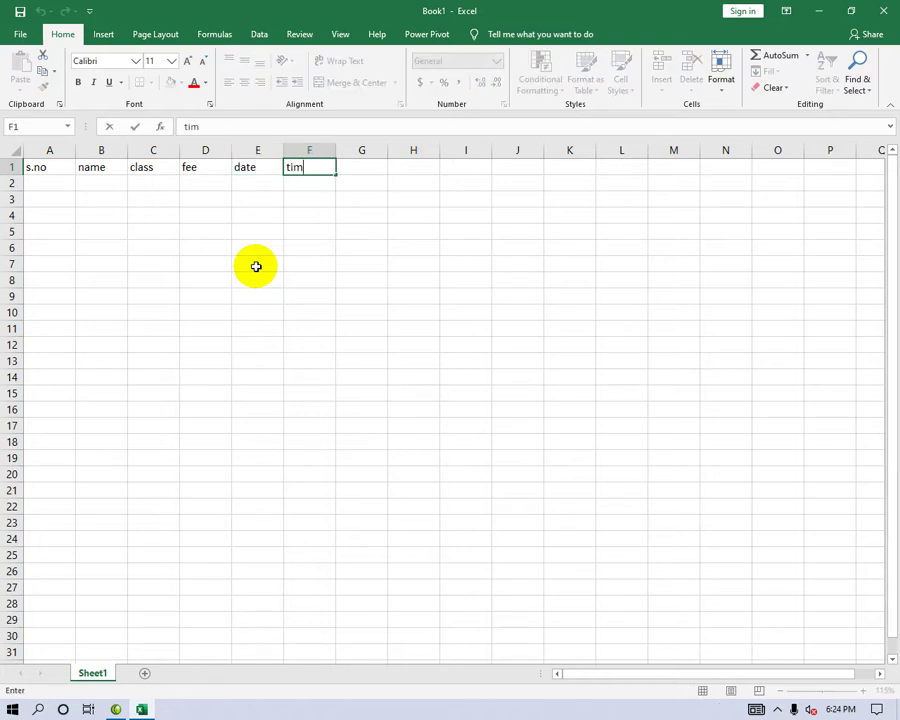
pyautogui.press('Tab')
pyautogui.write('a')
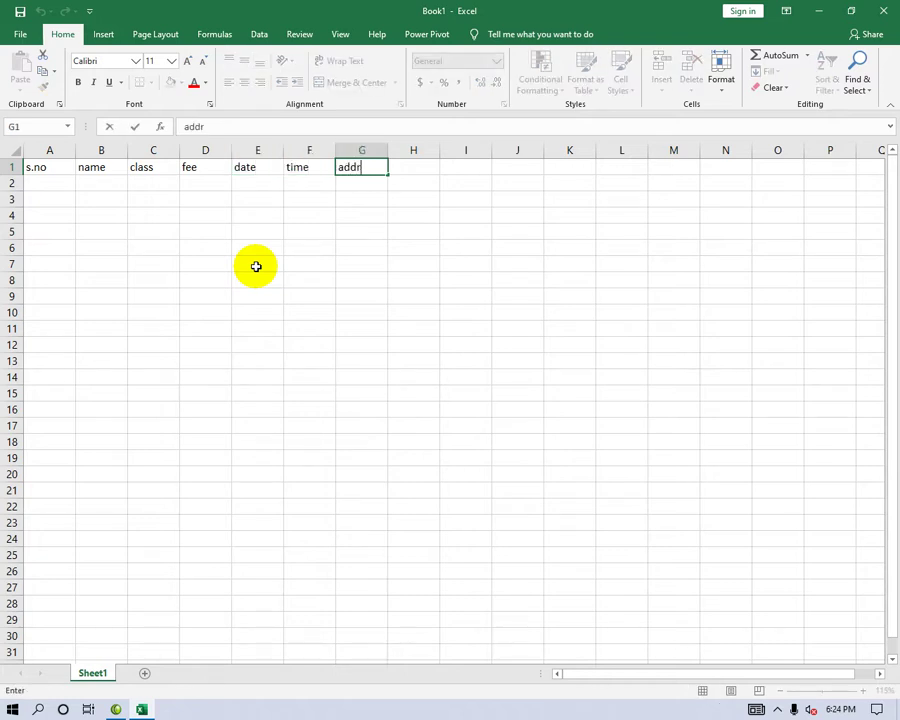
pyautogui.press('Tab')
pyautogui.write('phone')
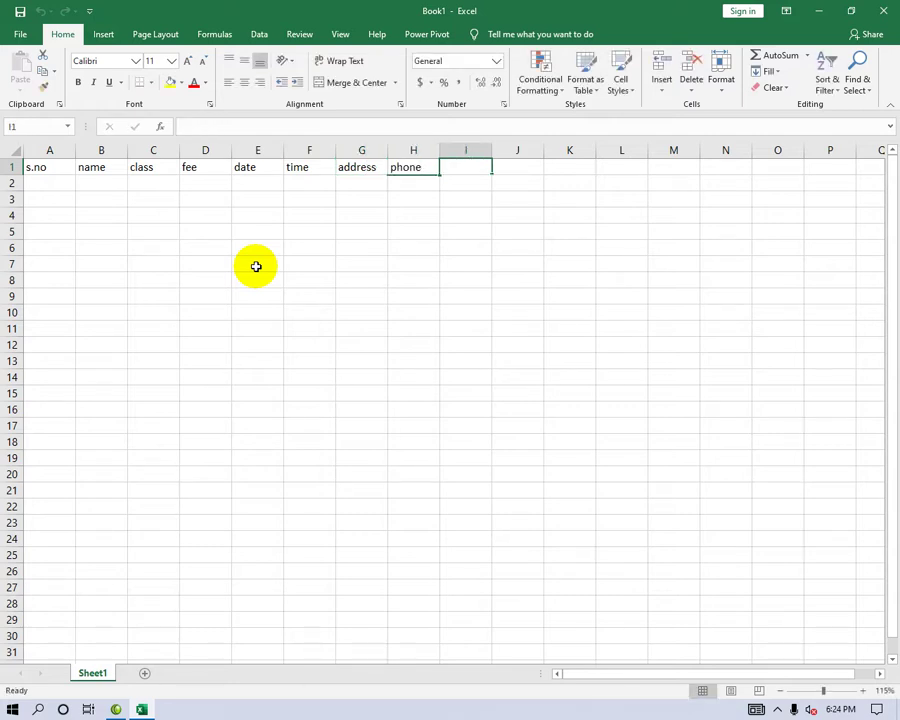
pyautogui.press('Left')
pyautogui.press('Left')
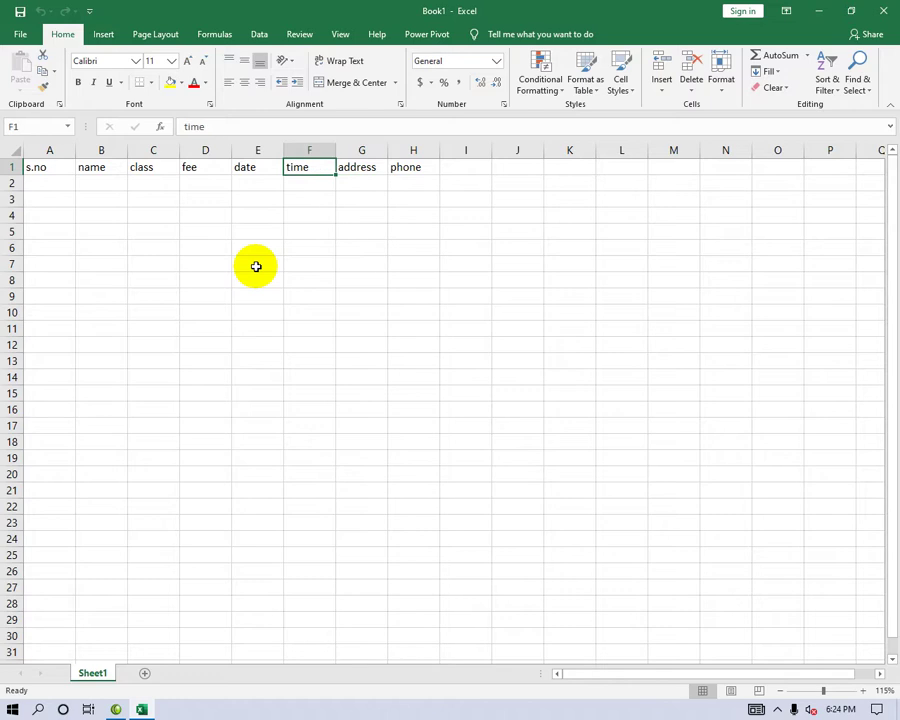
# Select the range A1:H9, covering the headings and eight rows below
pyautogui.moveTo(70, 167); pyautogui.dragTo(342, 301)
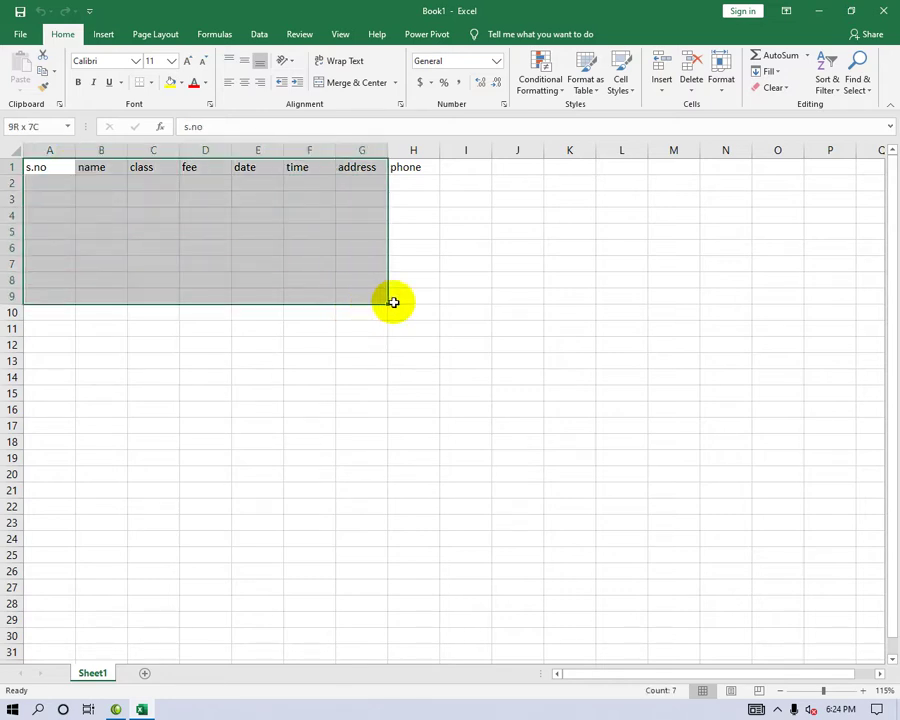
pyautogui.click(322, 262)
pyautogui.moveTo(70, 170)
pyautogui.mouseDown()
pyautogui.moveTo(296, 269)
pyautogui.moveTo(420, 300)
pyautogui.mouseUp()
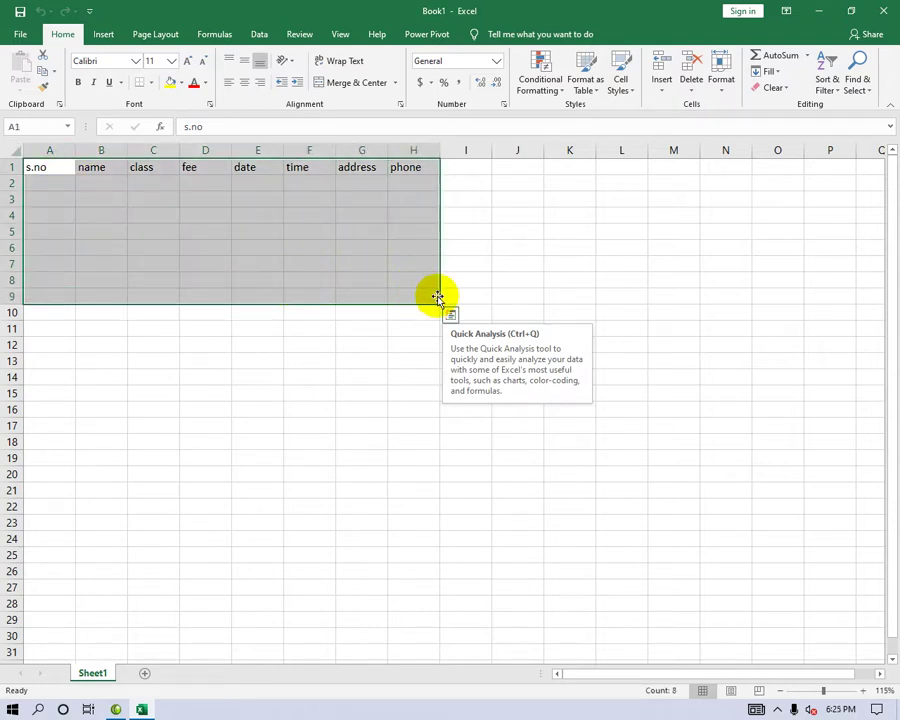
# Convert A1:H9 into a table with 'My table has headers' left unchecked
pyautogui.hotkey('ctrl', 't')
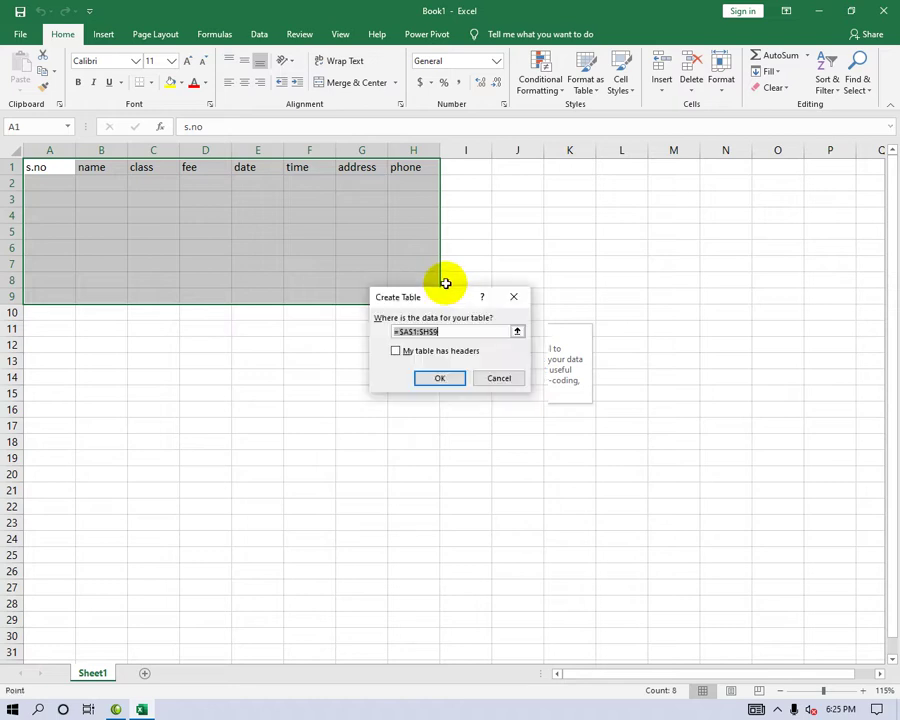
pyautogui.click(514, 296)
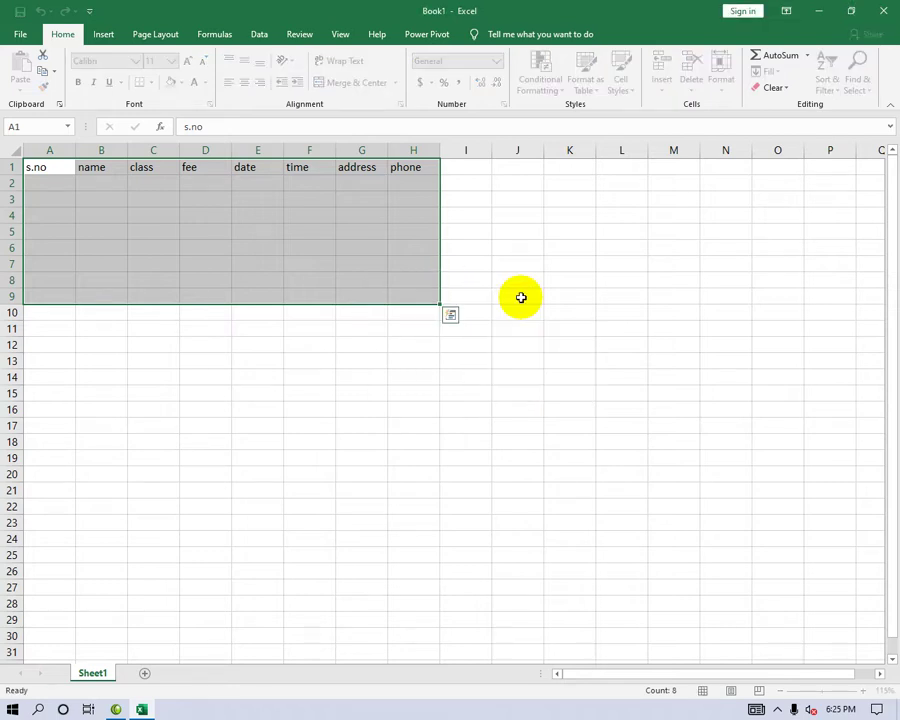
pyautogui.click(103, 35)
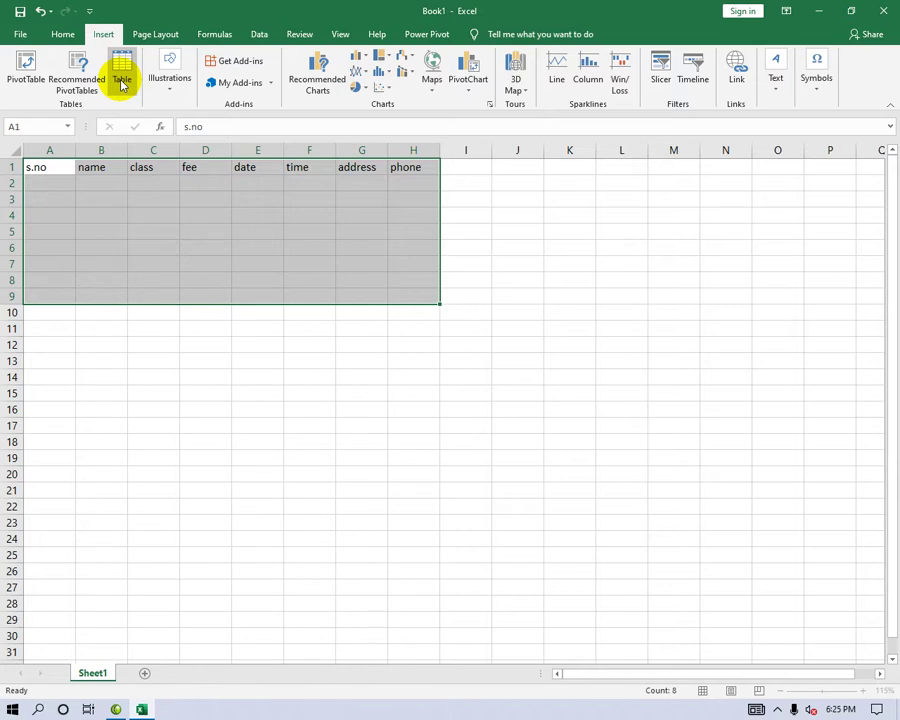
pyautogui.click(120, 80)
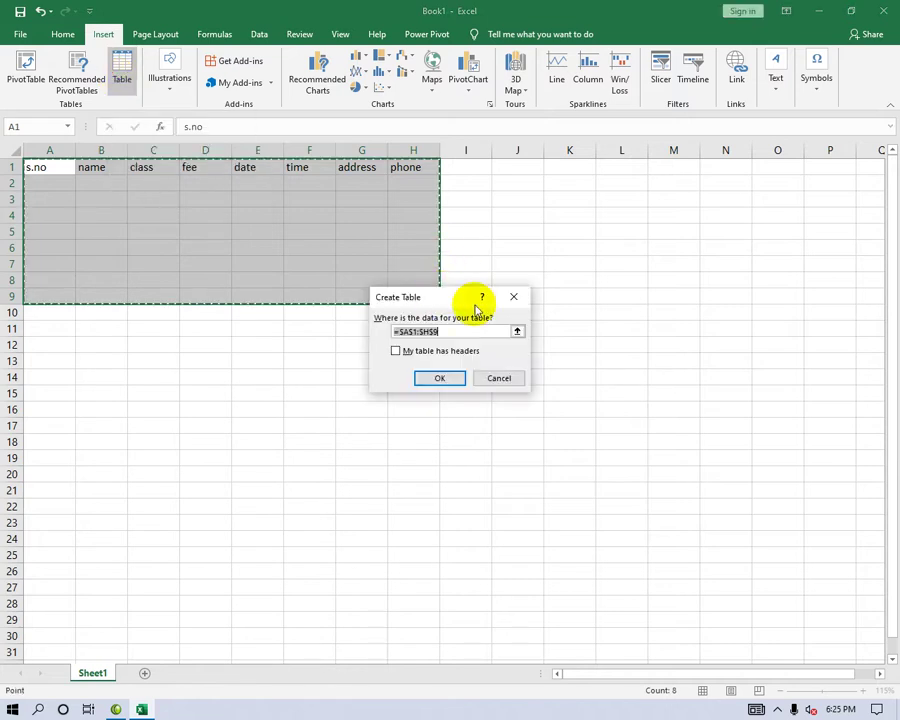
pyautogui.click(514, 296)
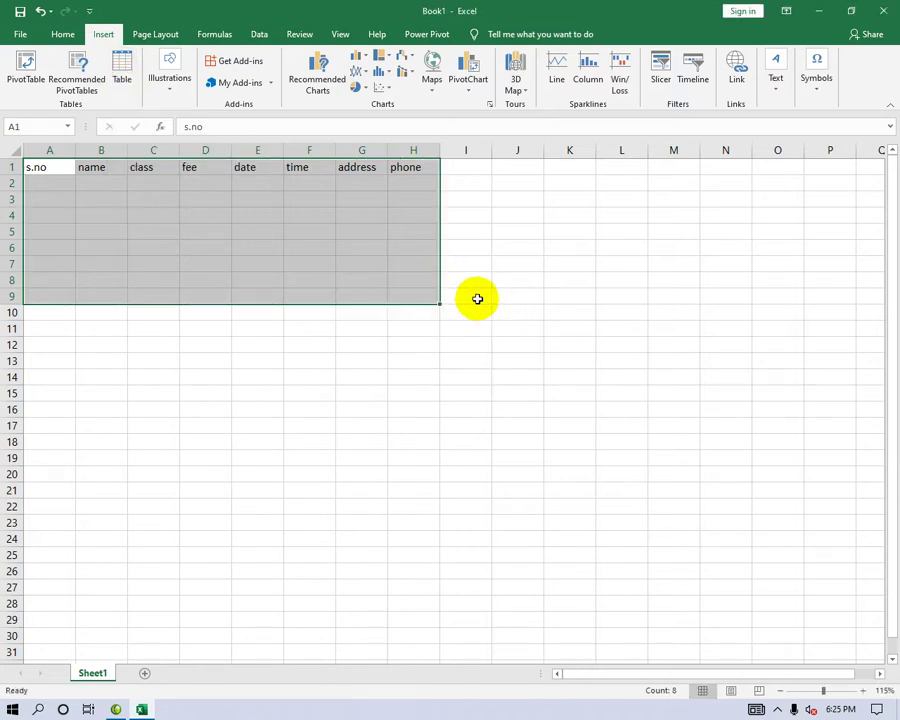
pyautogui.click(63, 35)
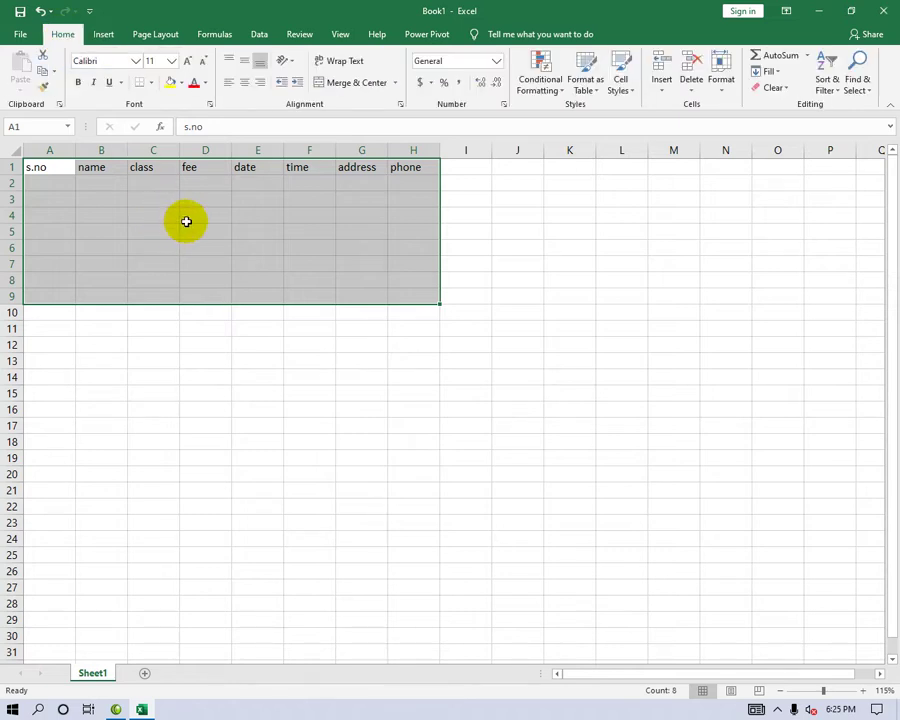
pyautogui.hotkey('ctrl', 't')
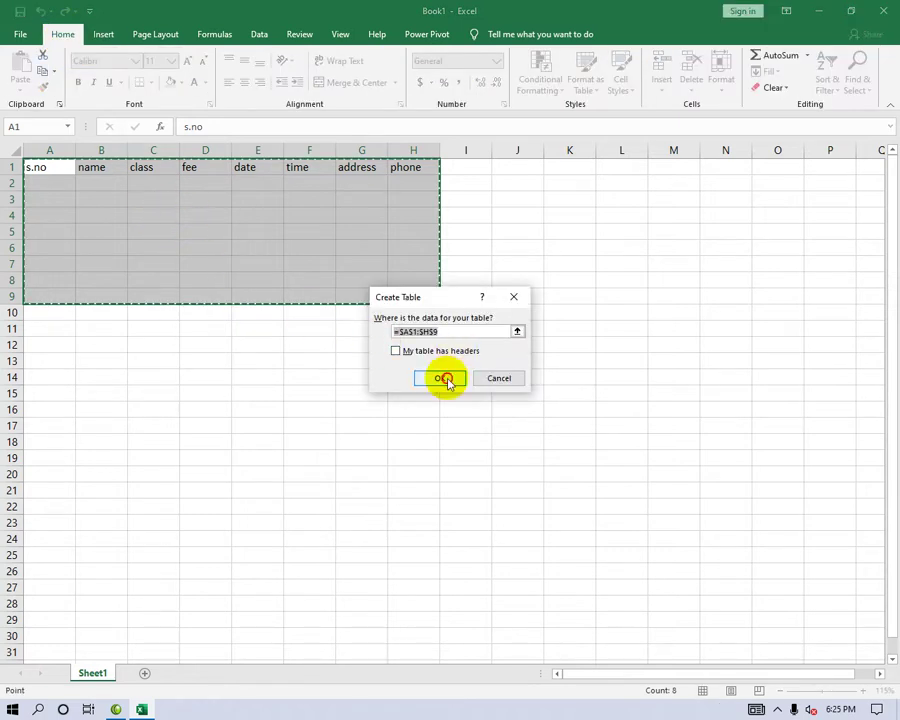
pyautogui.click(441, 378)
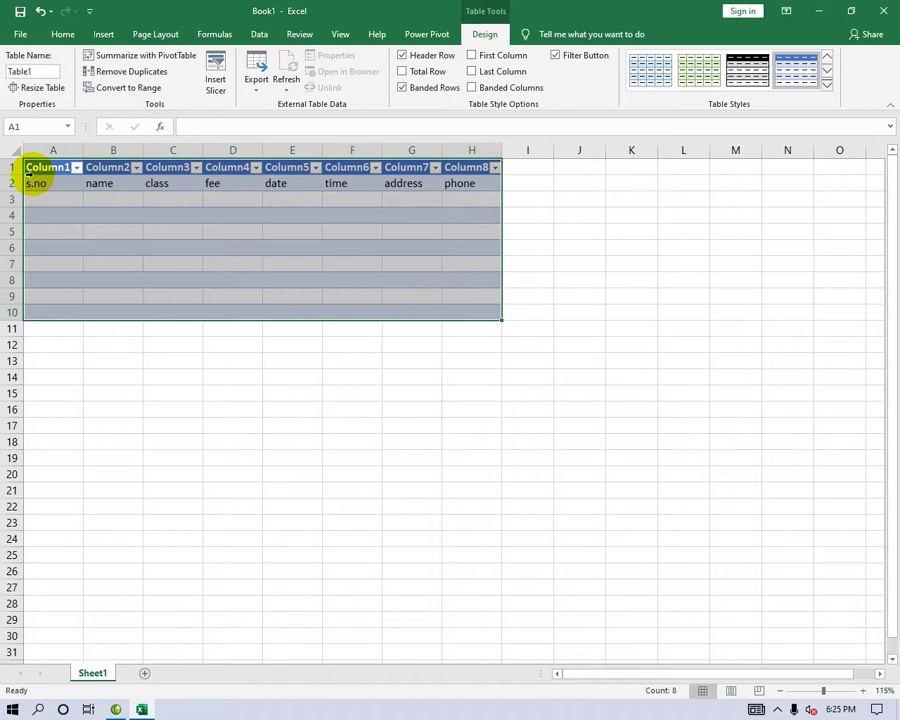
# Undo the previous table and recreate A1:H9 as a table using s.no–phone as headers
pyautogui.hotkey('ctrl', 'z')
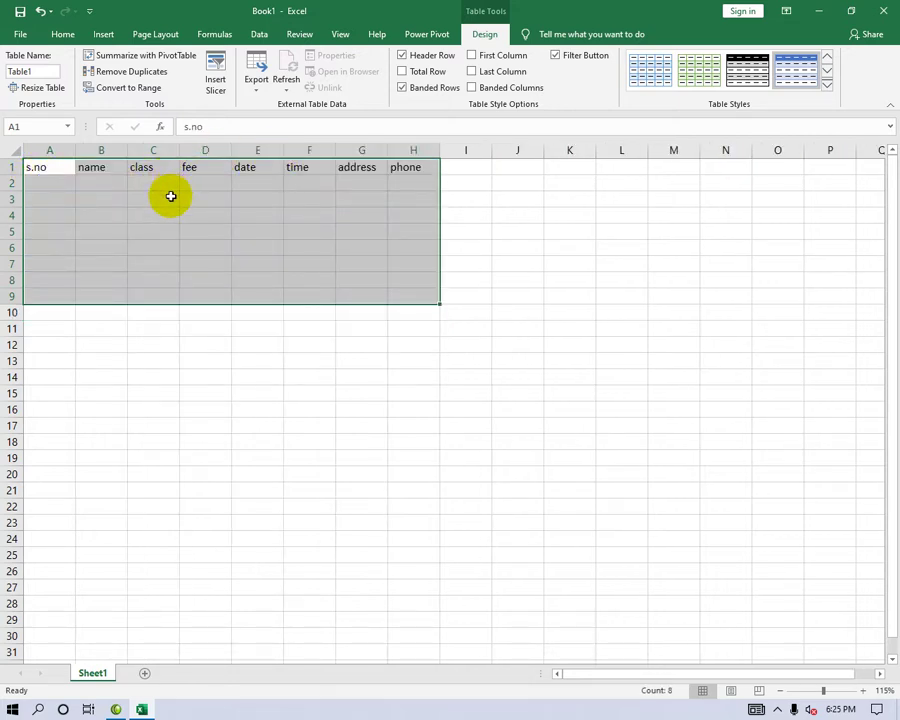
pyautogui.hotkey('ctrl', 't')
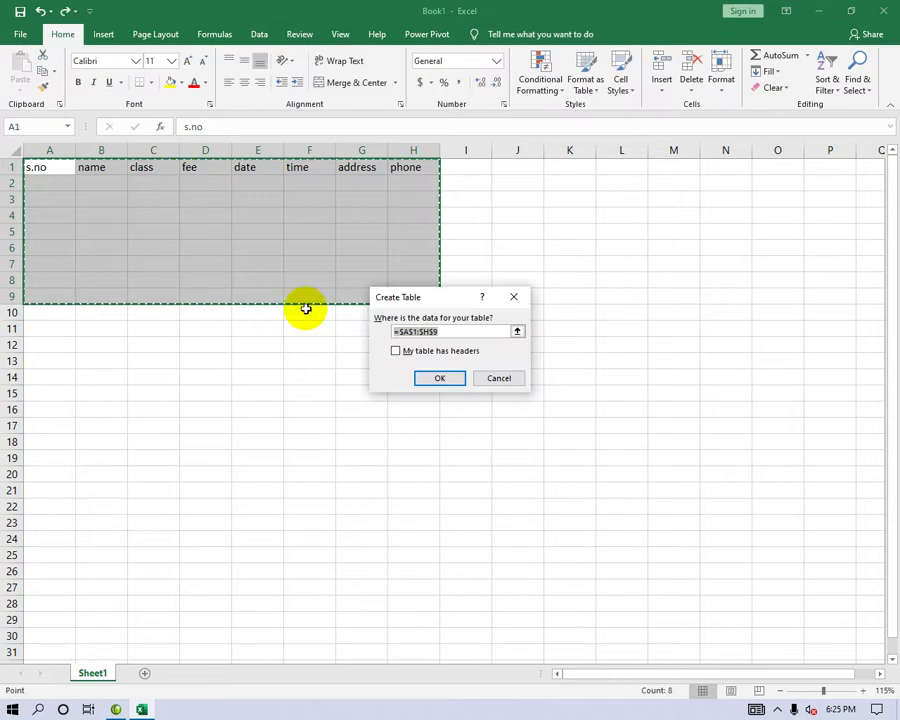
pyautogui.click(397, 351)
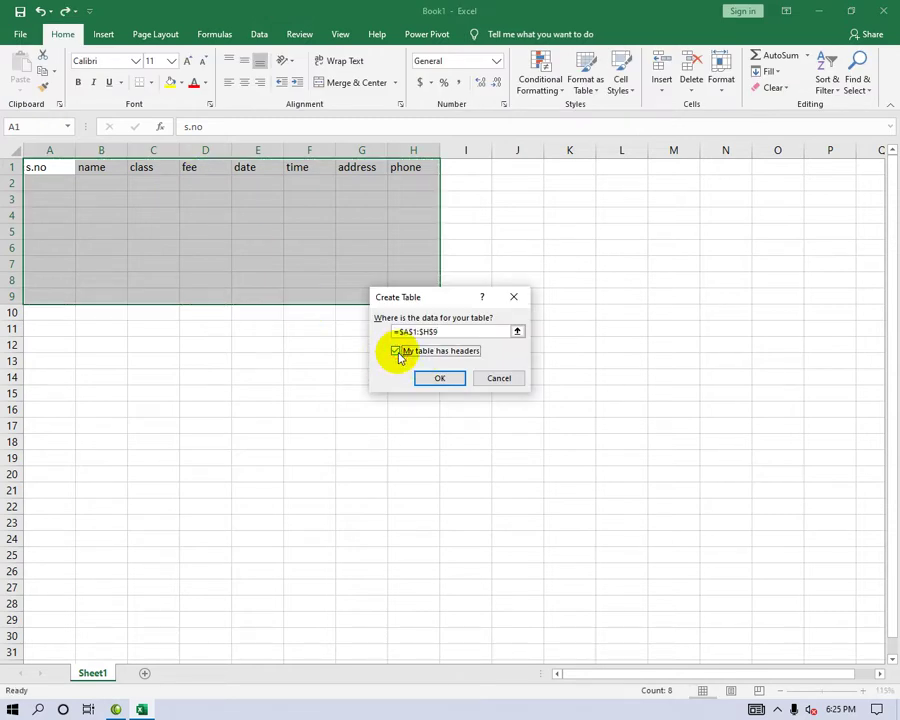
pyautogui.click(439, 378)
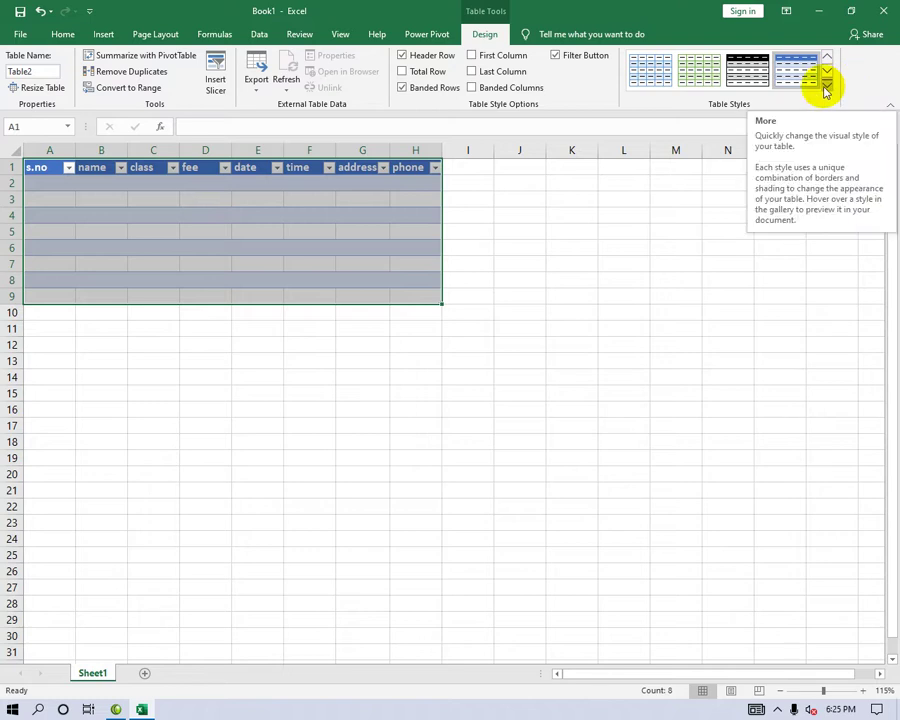
# Apply a light blue table style and emphasise the first and last columns
pyautogui.click(829, 90)
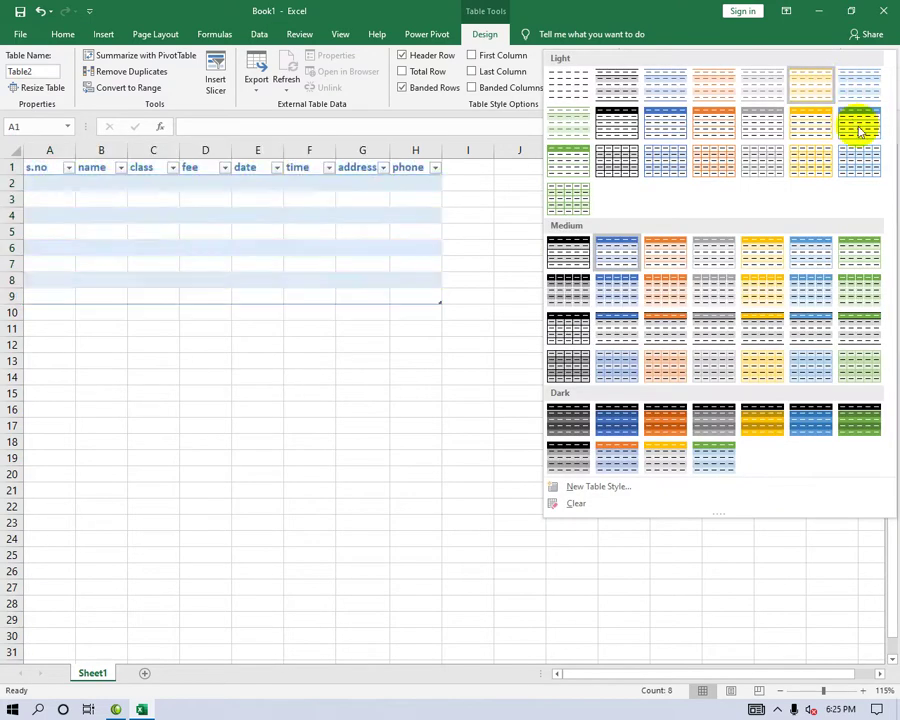
pyautogui.click(860, 130)
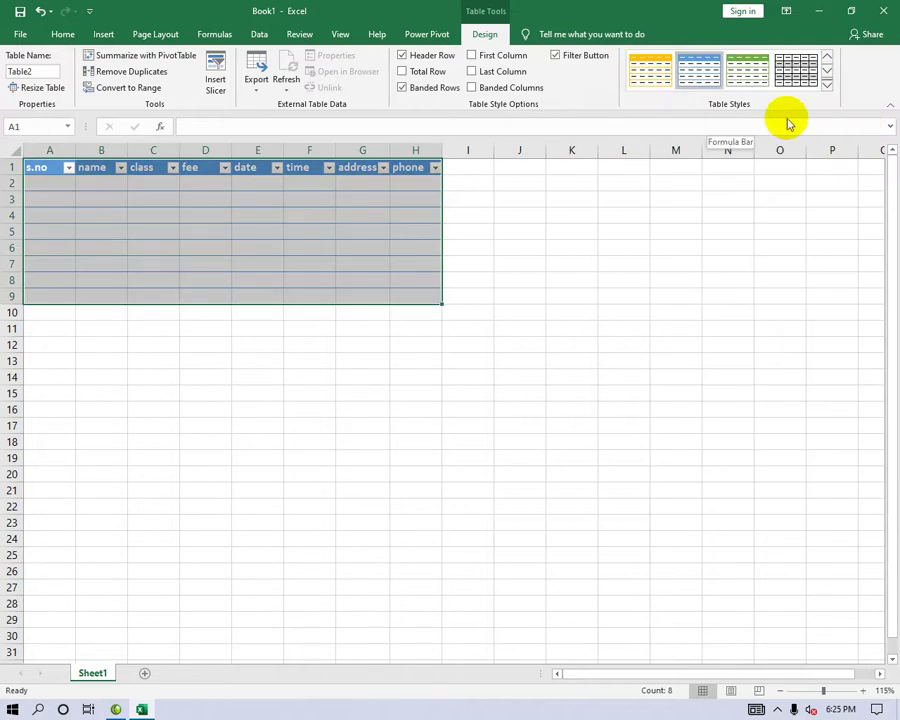
pyautogui.click(514, 88)
pyautogui.click(503, 71)
pyautogui.click(507, 56)
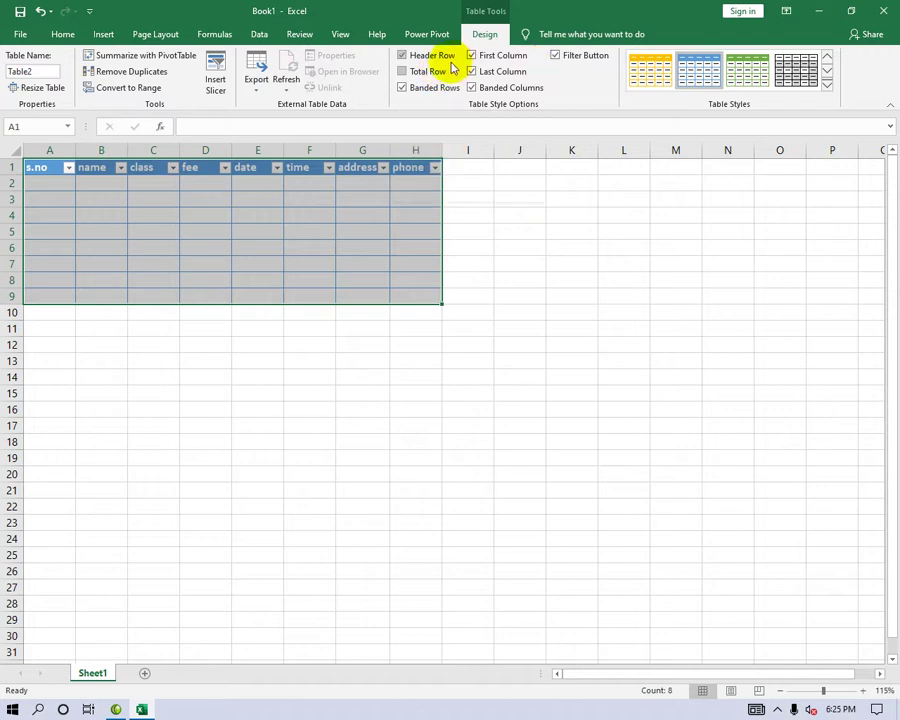
pyautogui.press('Return')
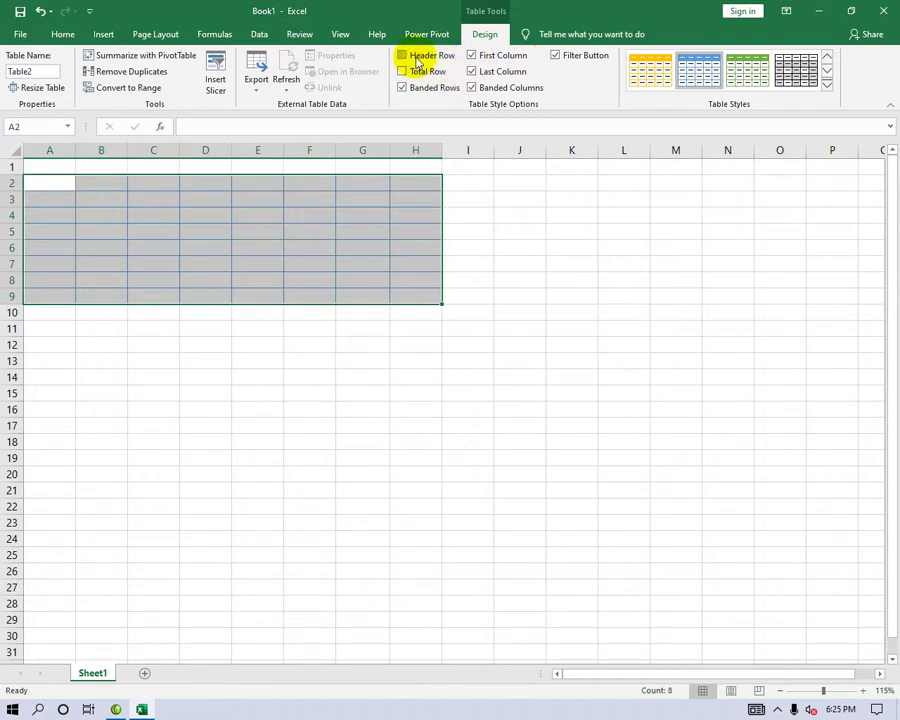
# Try the Header Row and Total Row toggles, leaving headers shown and no total row
pyautogui.click(417, 58)
pyautogui.click(418, 59)
pyautogui.click(419, 61)
pyautogui.click(419, 61)
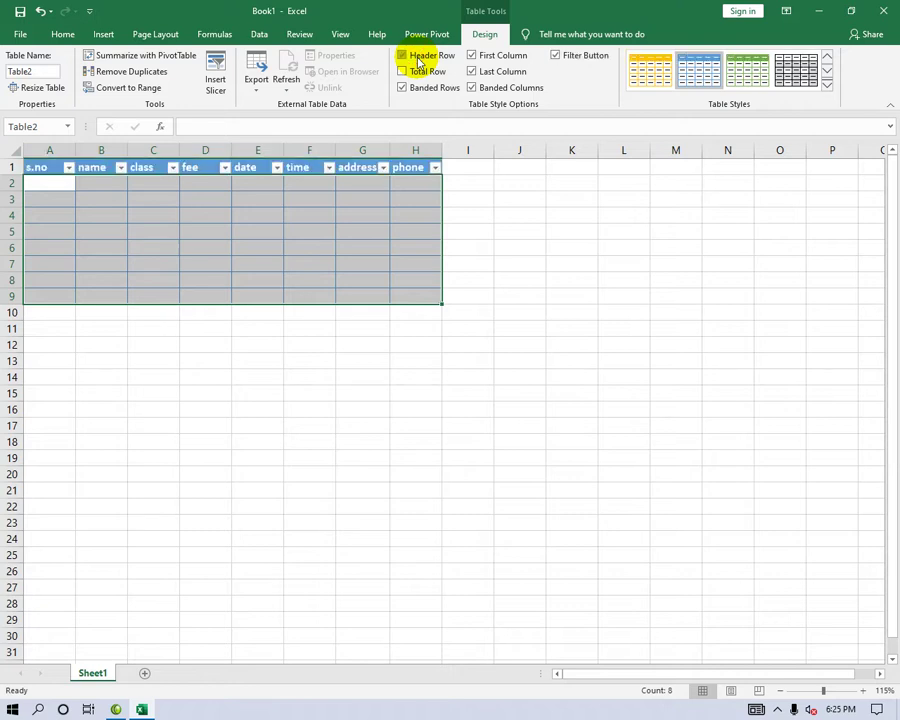
pyautogui.click(419, 72)
pyautogui.click(420, 73)
pyautogui.click(423, 75)
pyautogui.click(422, 72)
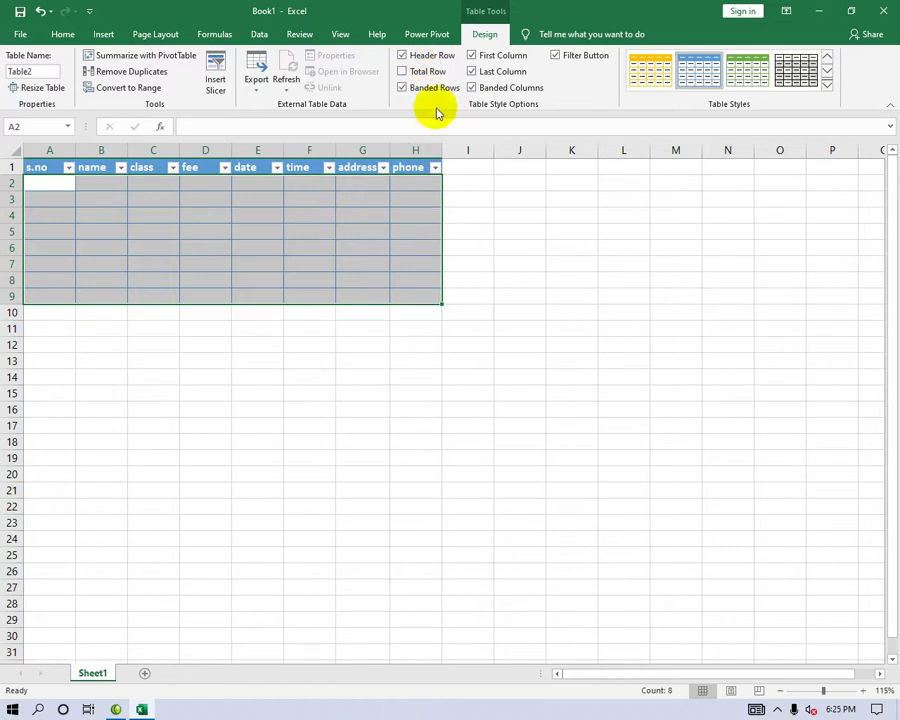
# Toggle row and column banding, leaving both on, and try the Filter Button option
pyautogui.click(429, 88)
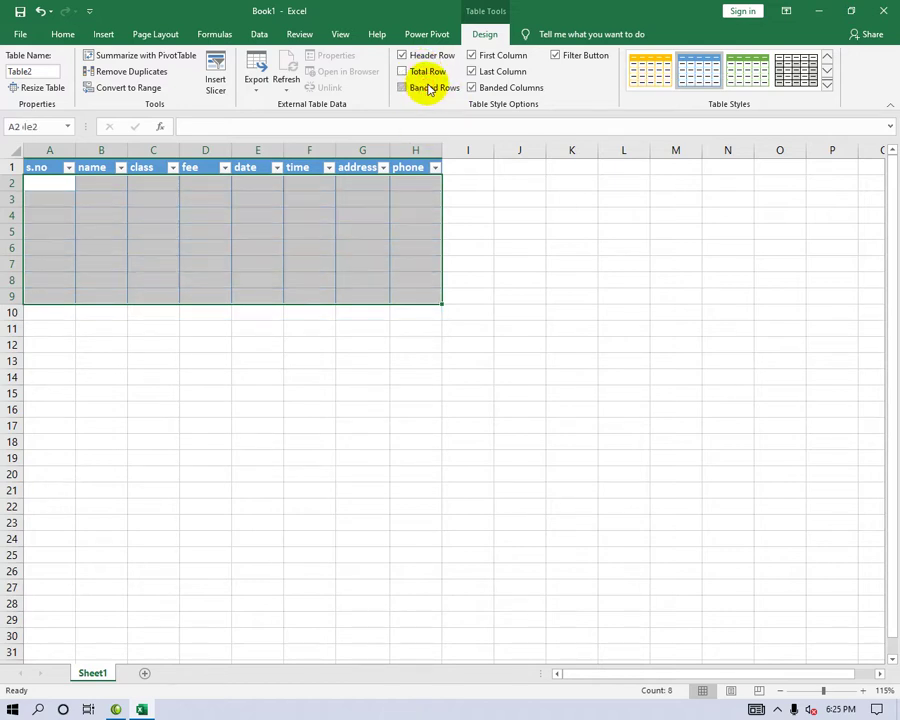
pyautogui.click(428, 88)
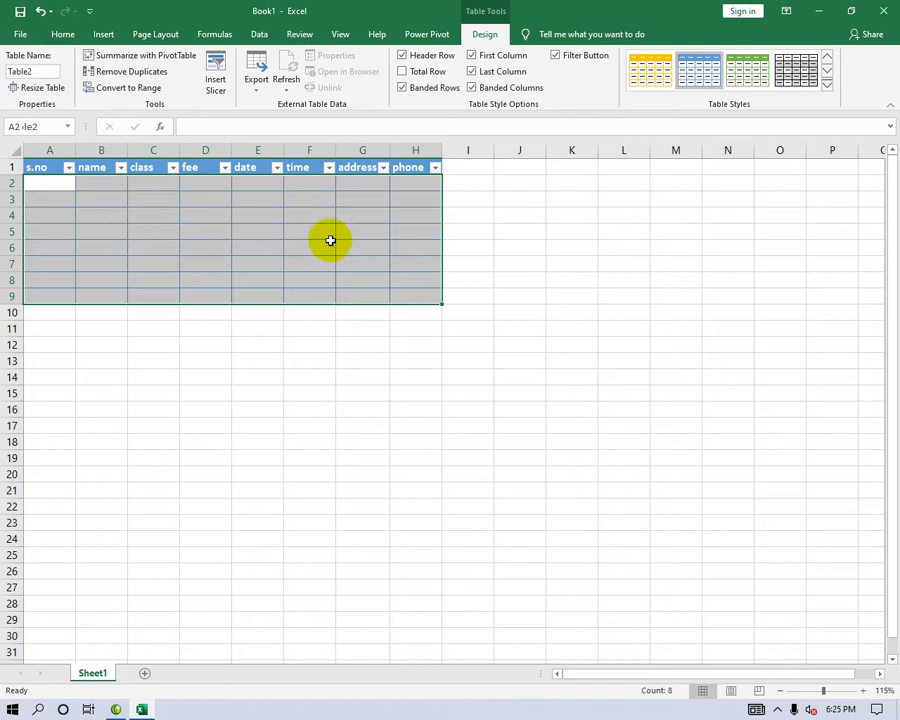
pyautogui.click(472, 88)
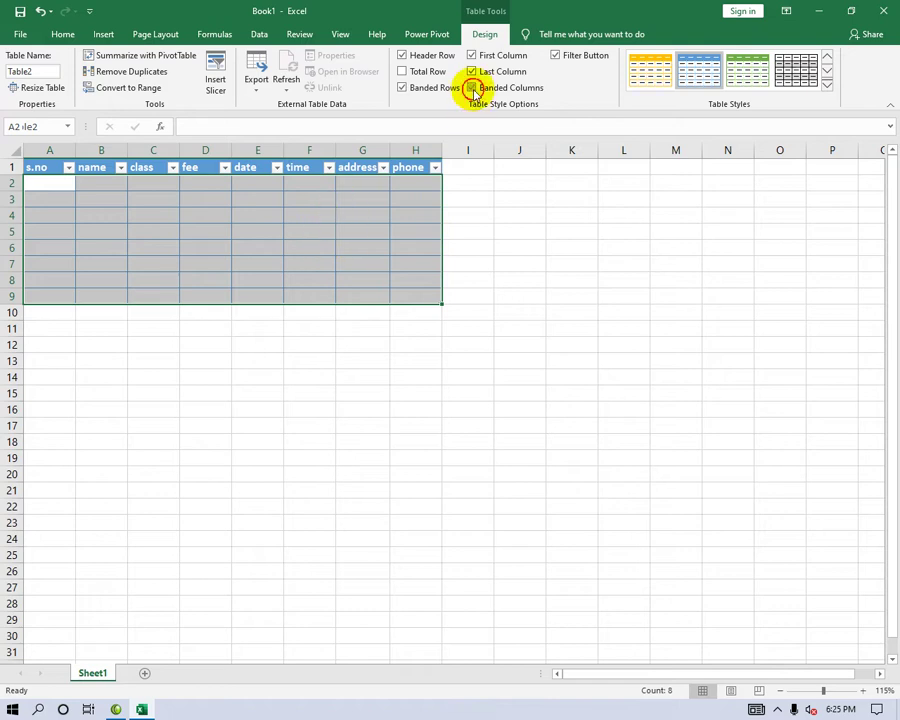
pyautogui.click(472, 88)
pyautogui.click(472, 88)
pyautogui.click(472, 88)
pyautogui.click(473, 88)
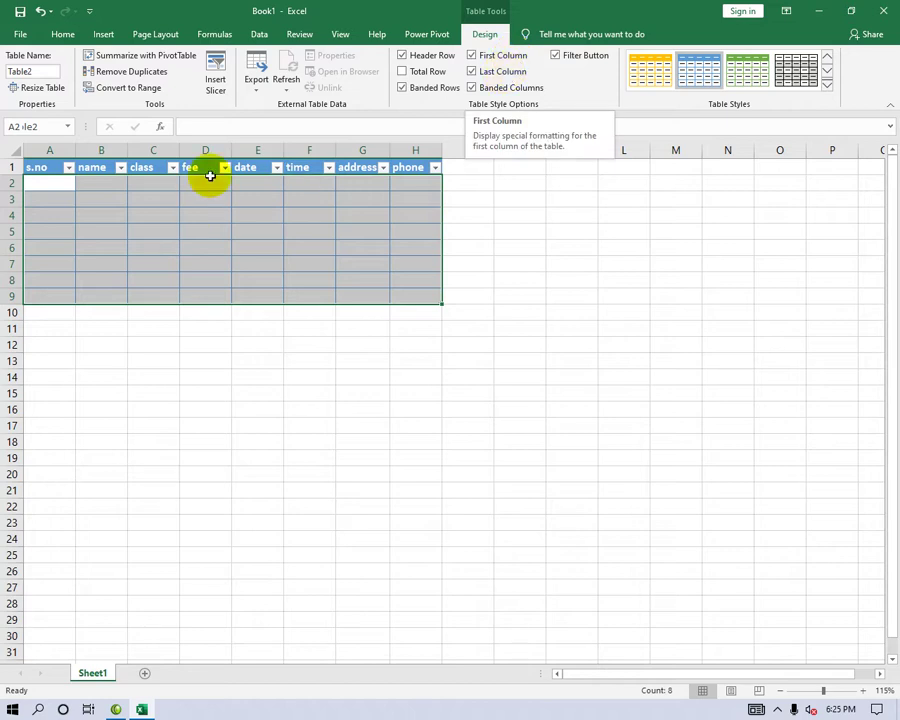
pyautogui.click(555, 56)
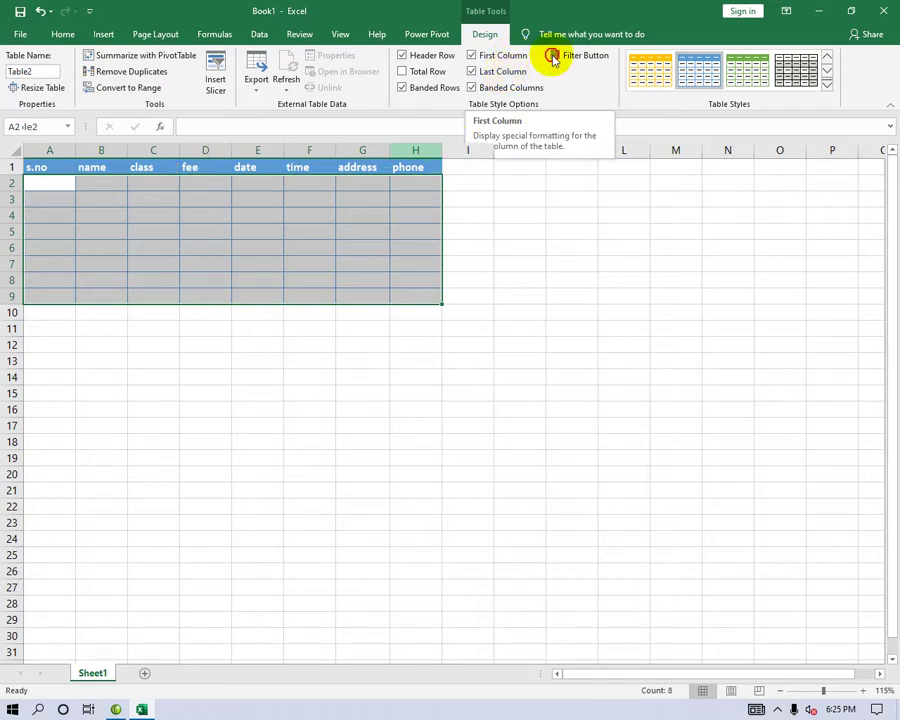
pyautogui.click(553, 57)
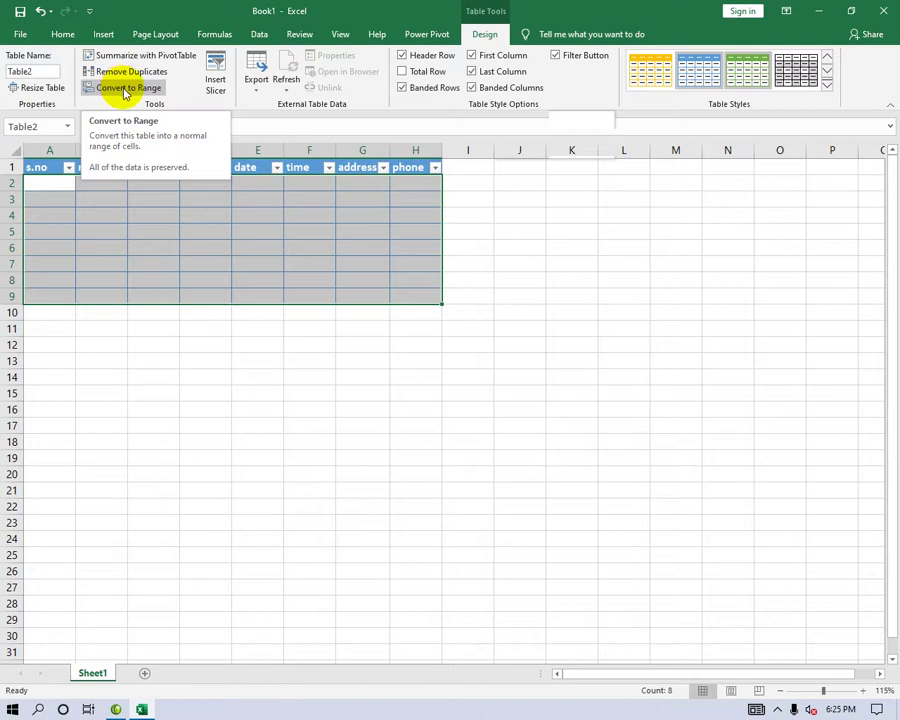
# Convert Table2 to a normal range and confirm with Yes
pyautogui.click(125, 89)
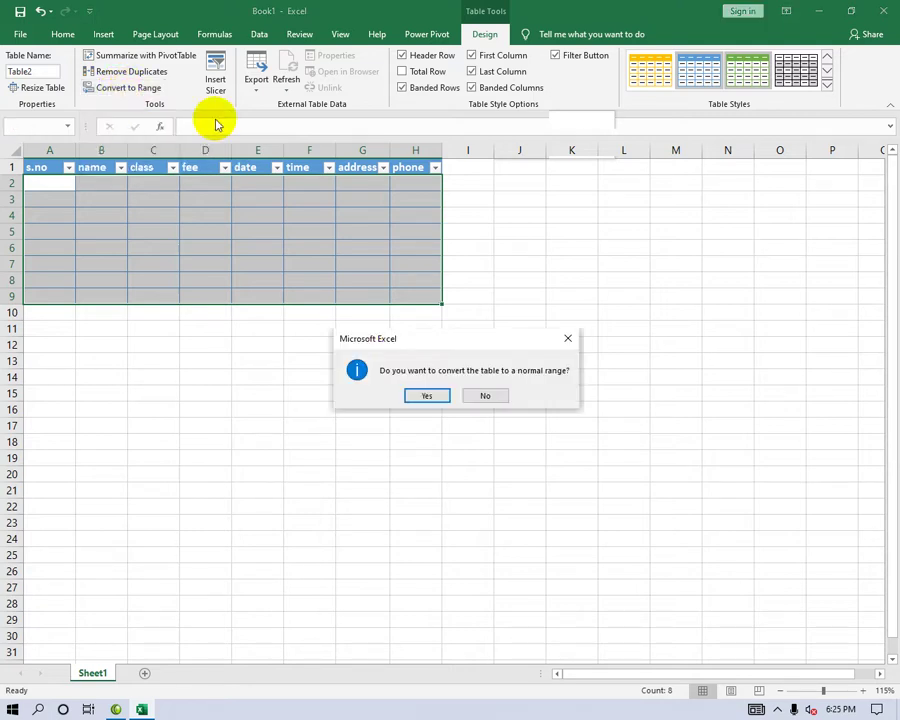
pyautogui.click(425, 395)
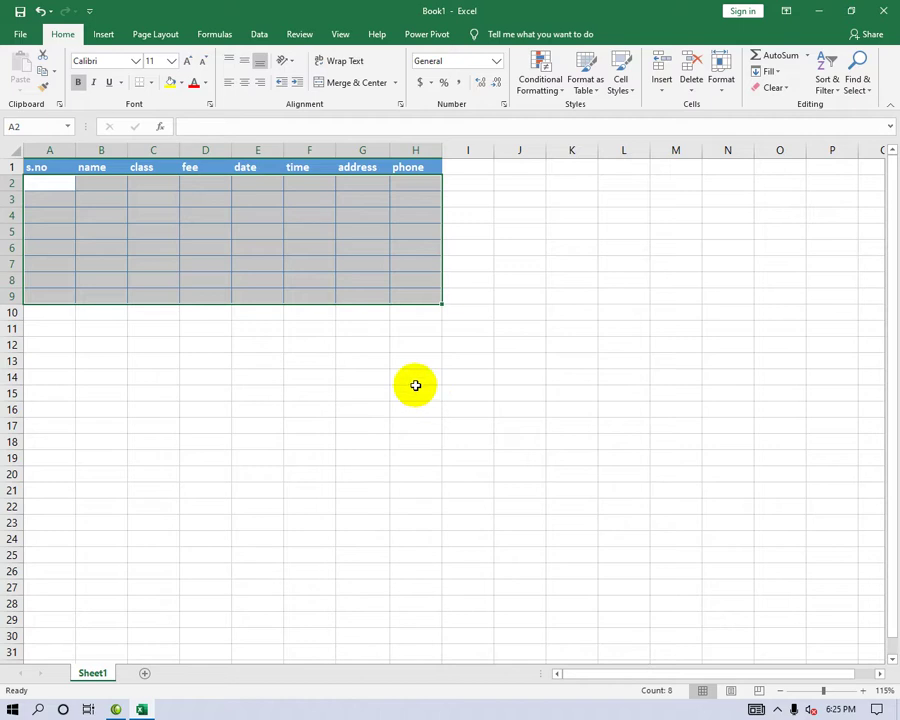
# Select A1:H9, apply the Integral theme, then select the header row A1:H1
pyautogui.click(165, 36)
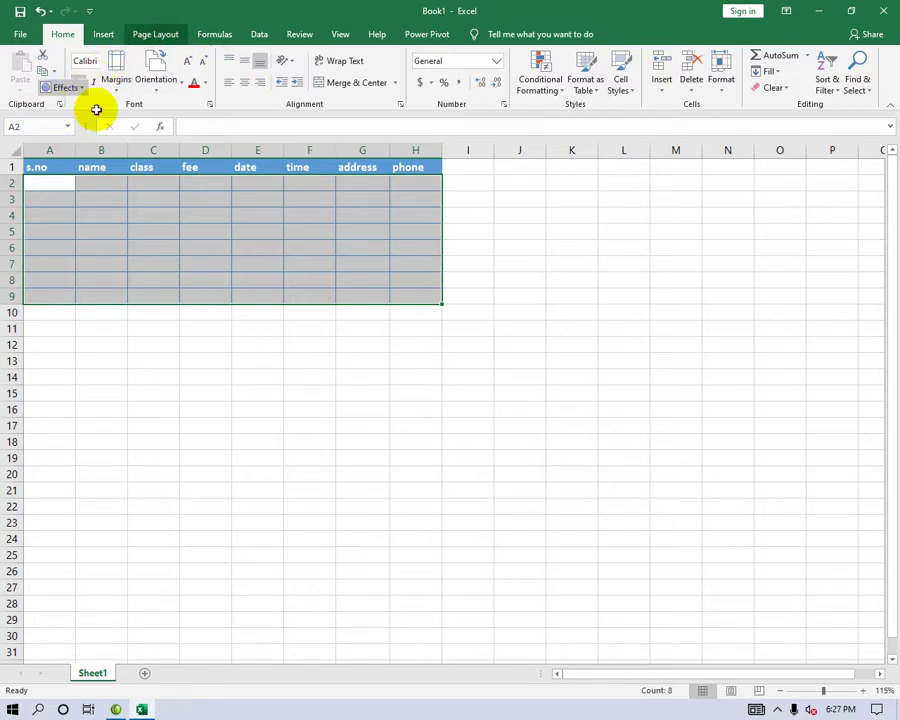
pyautogui.click(161, 198)
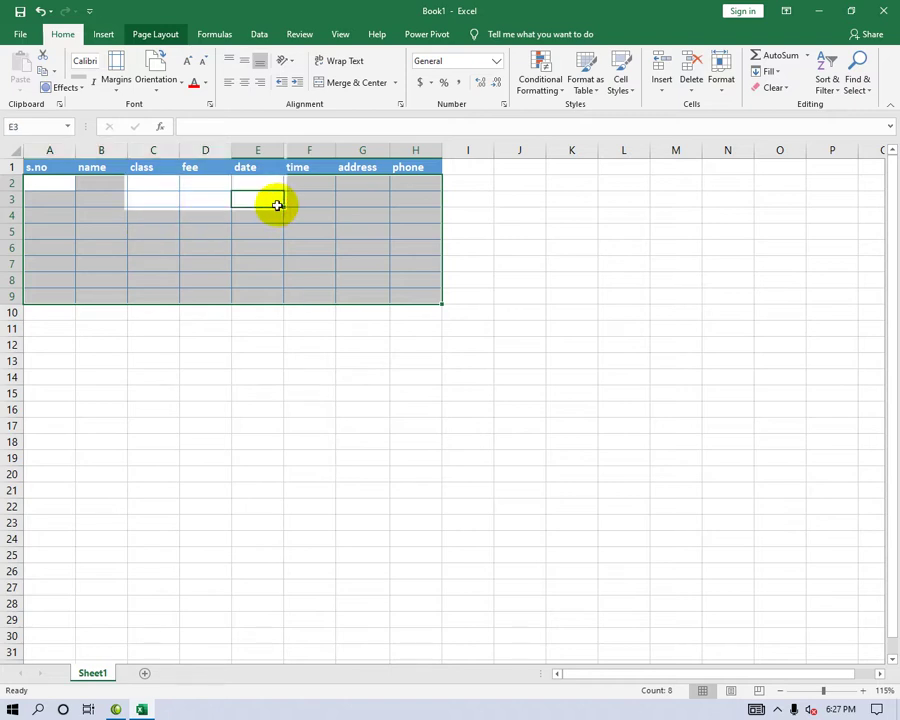
pyautogui.moveTo(68, 166); pyautogui.dragTo(426, 297)
pyautogui.hotkey('alt', 'p')
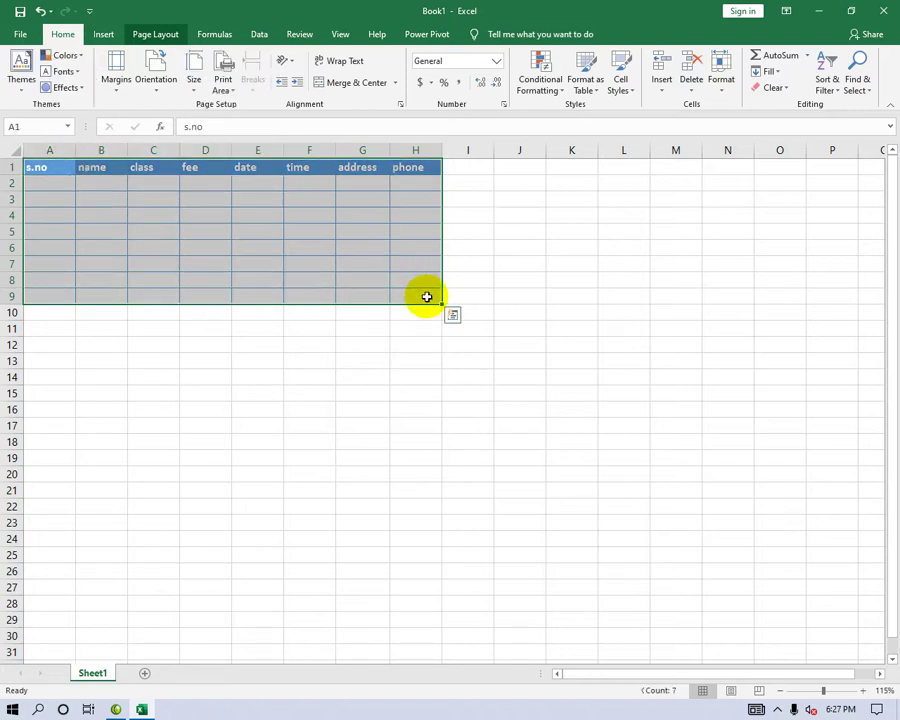
pyautogui.click(12, 86)
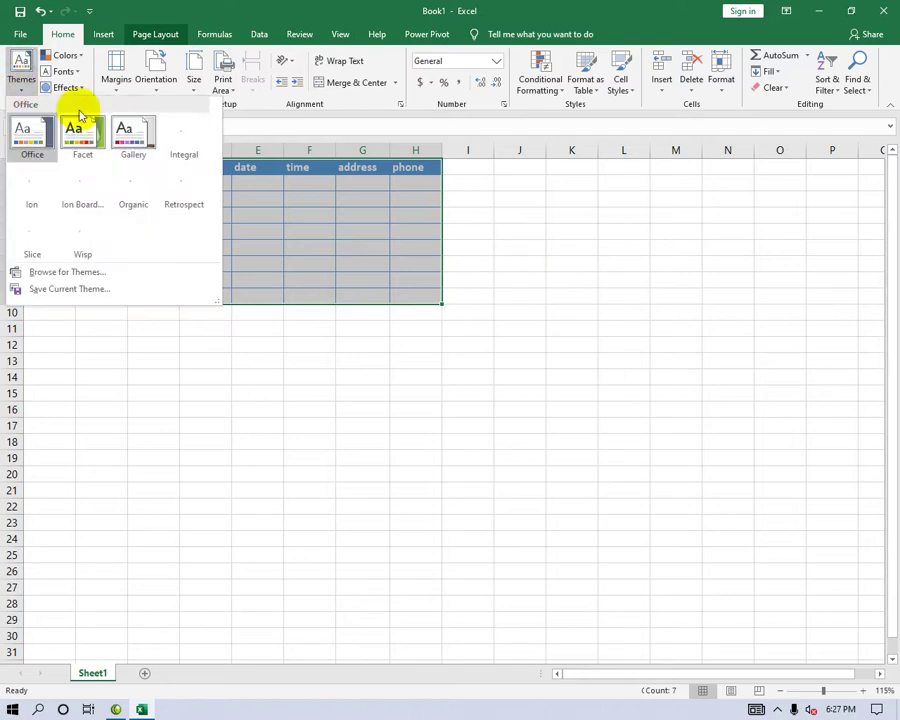
pyautogui.click(172, 150)
pyautogui.click(168, 192)
pyautogui.moveTo(59, 168); pyautogui.dragTo(438, 165)
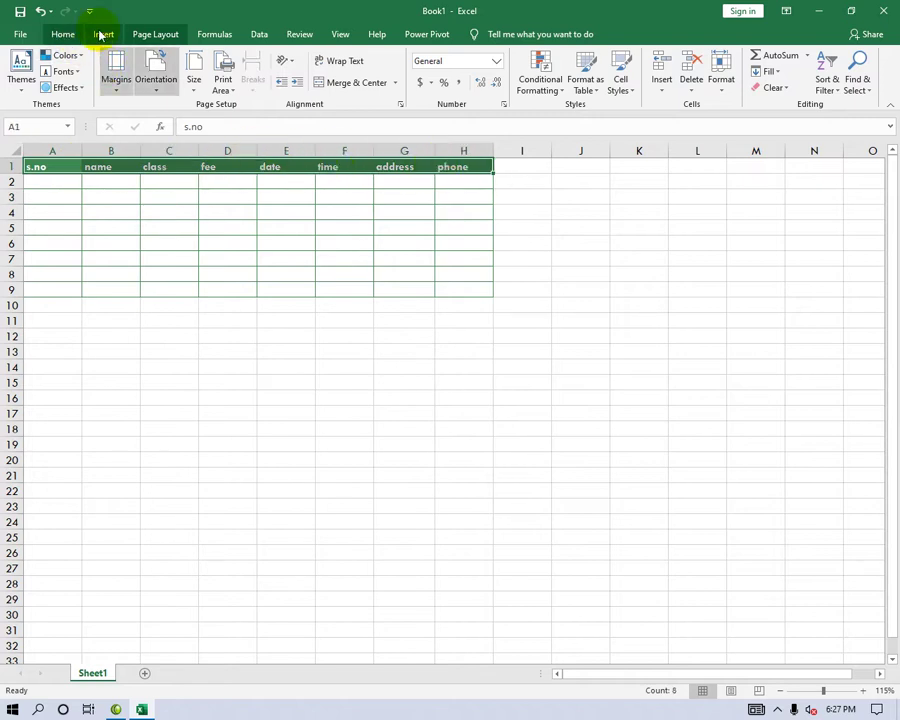
# Enlarge the header row font from 11 to 12
pyautogui.click(64, 35)
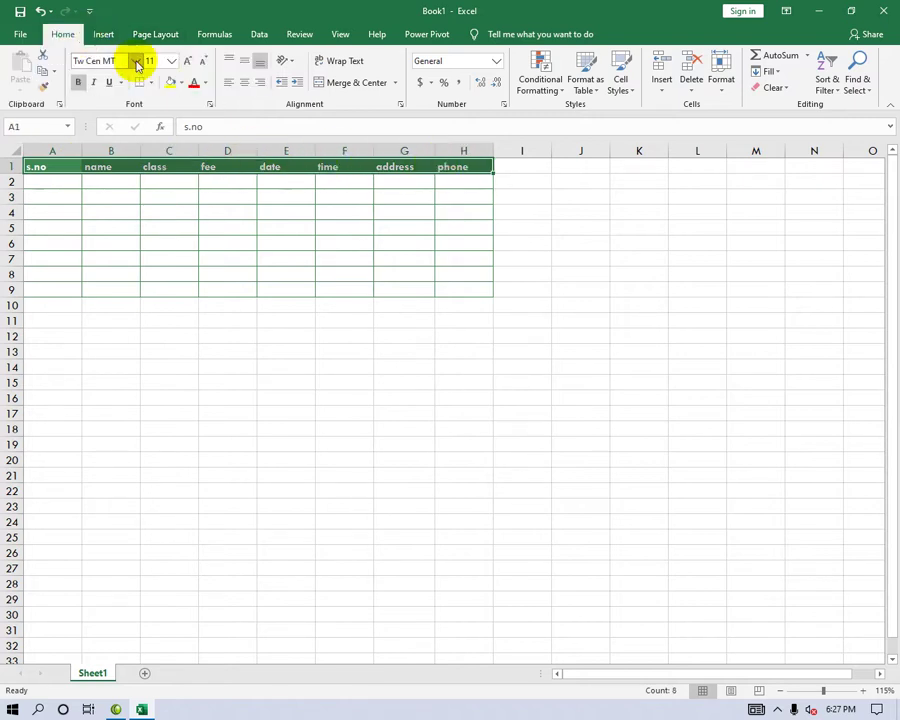
pyautogui.click(187, 61)
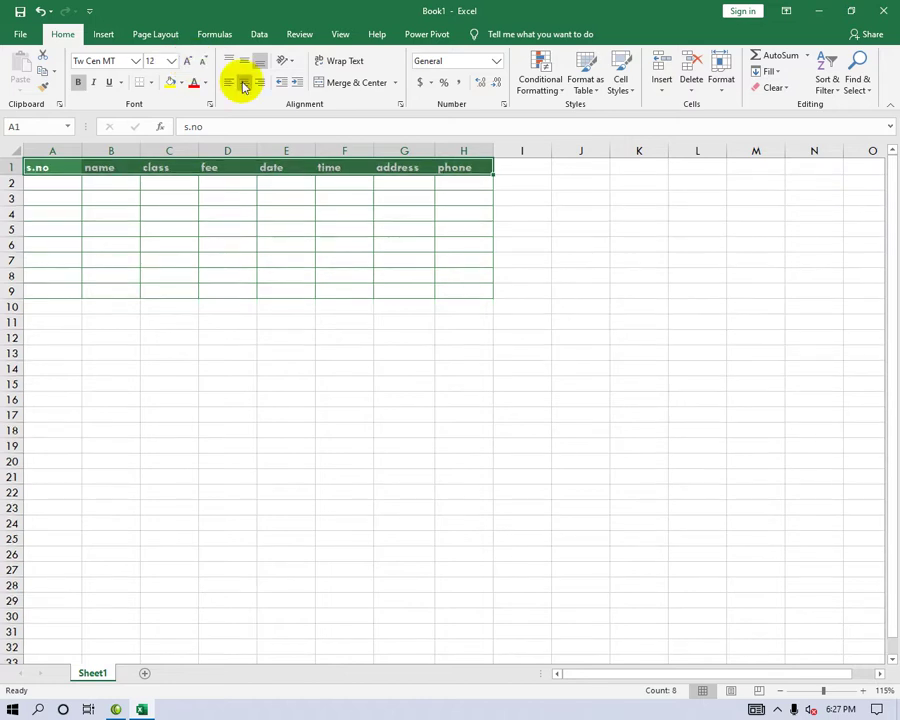
pyautogui.click(190, 203)
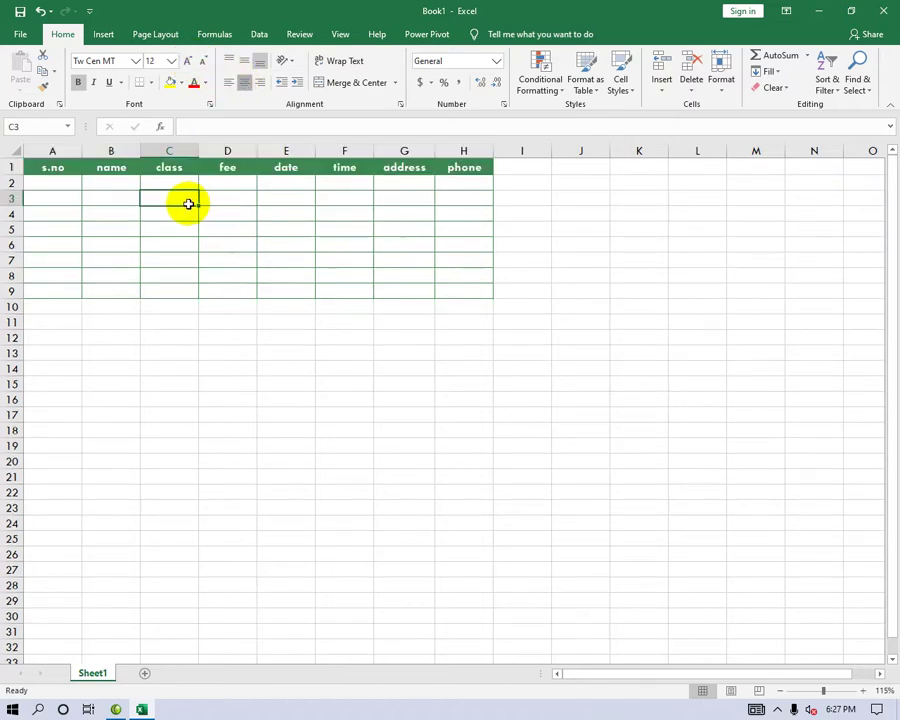
# Narrow column A to about 3.75 and widen columns B through H equally
pyautogui.moveTo(84, 151)
pyautogui.mouseDown()
pyautogui.moveTo(52, 155)
pyautogui.moveTo(485, 151)
pyautogui.mouseUp()
pyautogui.moveTo(584, 152); pyautogui.dragTo(601, 154)
pyautogui.click(470, 196)
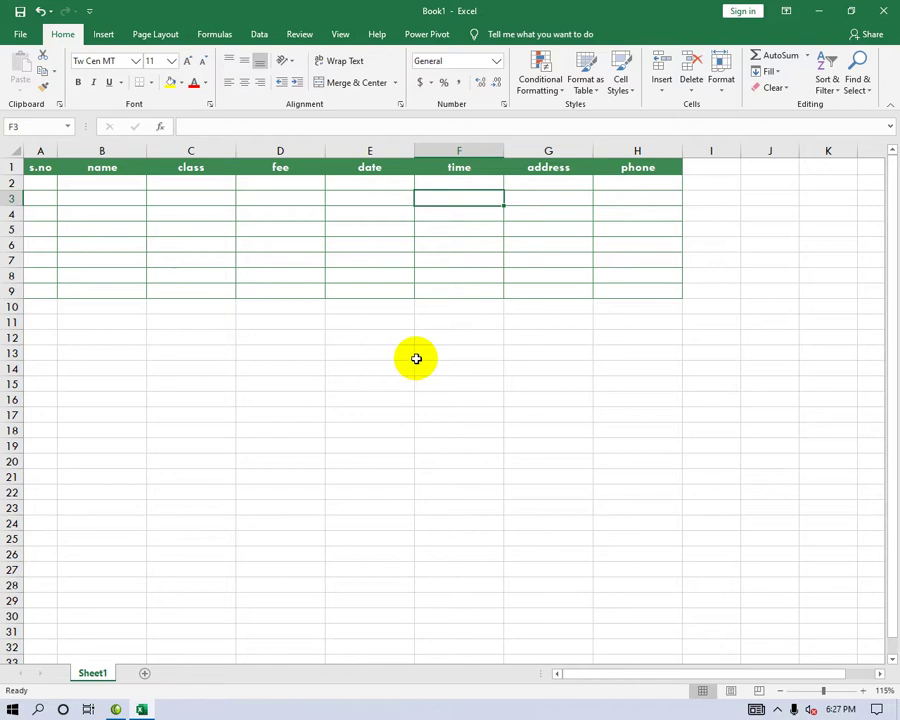
pyautogui.click(363, 169)
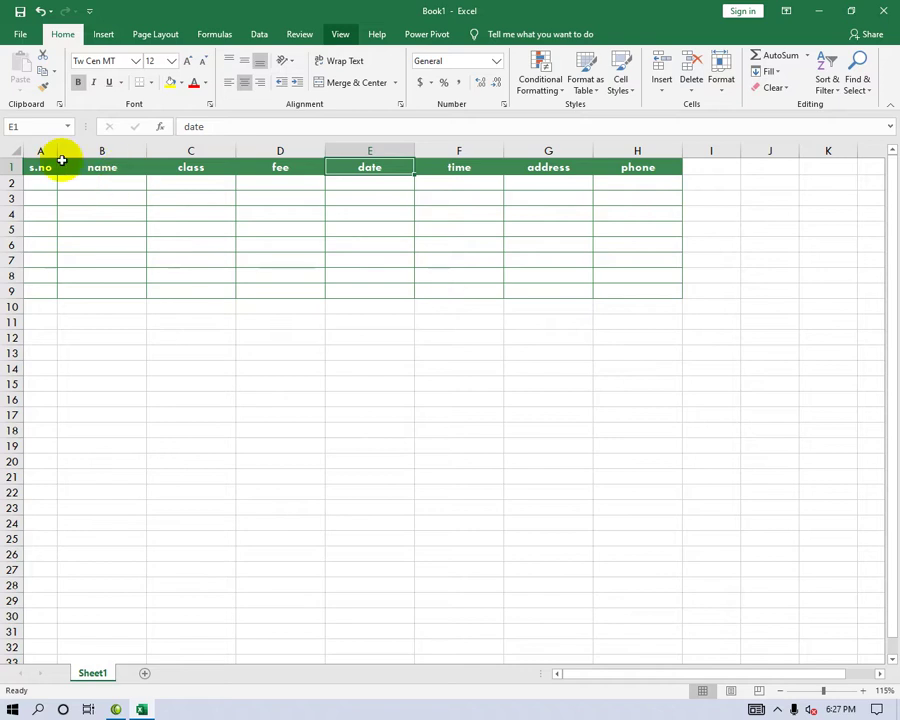
# Select the table A1:H9 and bring up the Page Layout Themes gallery
pyautogui.moveTo(44, 167)
pyautogui.mouseDown()
pyautogui.moveTo(580, 291)
pyautogui.moveTo(622, 285)
pyautogui.mouseUp()
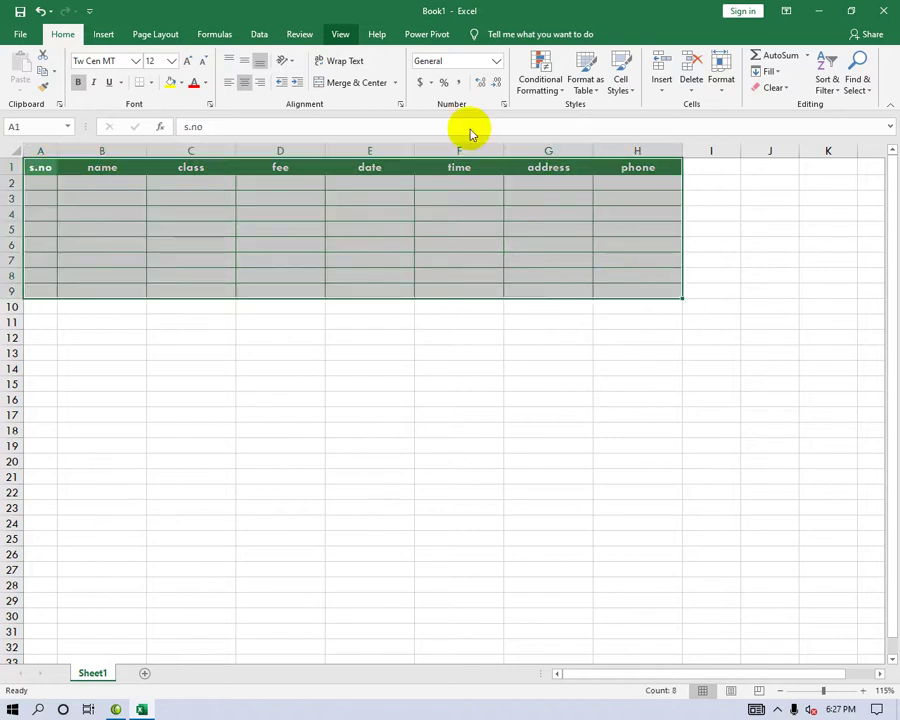
pyautogui.click(156, 34)
pyautogui.click(22, 85)
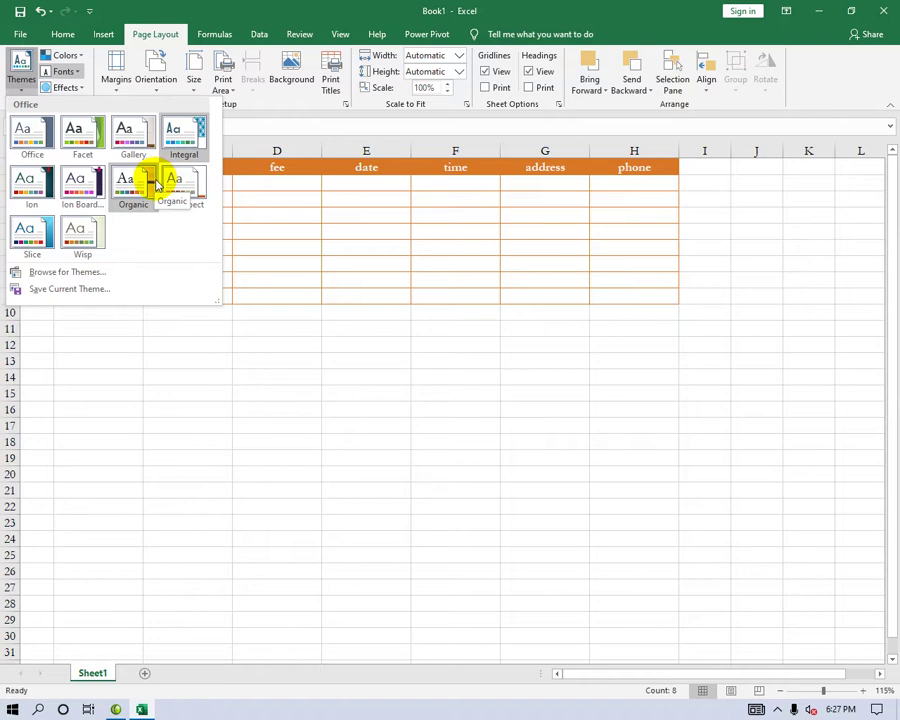
# Choose the Slice theme from the gallery, then select cell A12 below the table
pyautogui.click(52, 228)
pyautogui.click(397, 217)
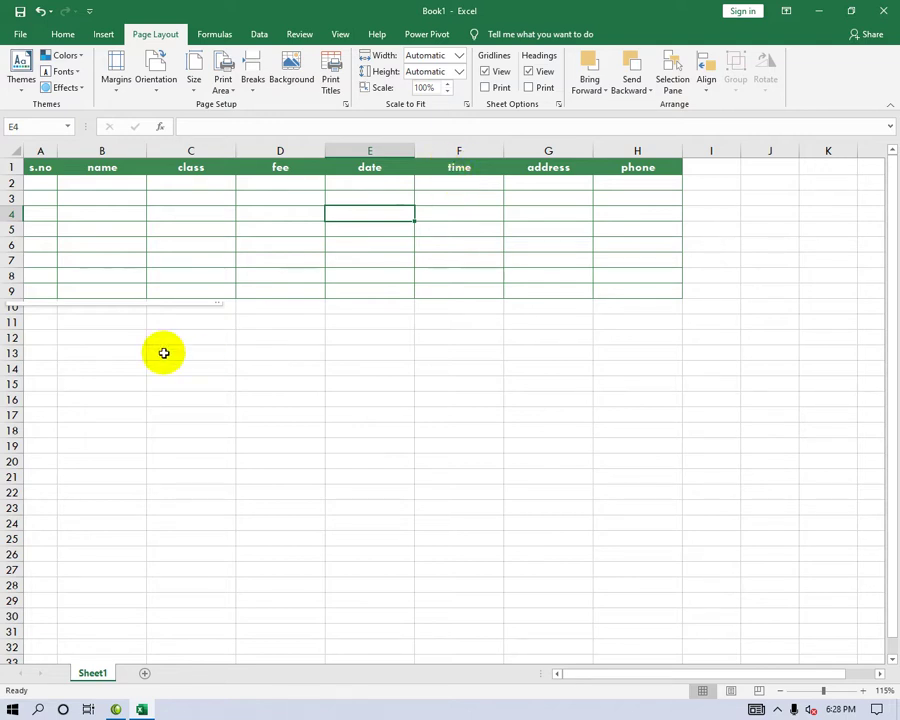
pyautogui.click(51, 338)
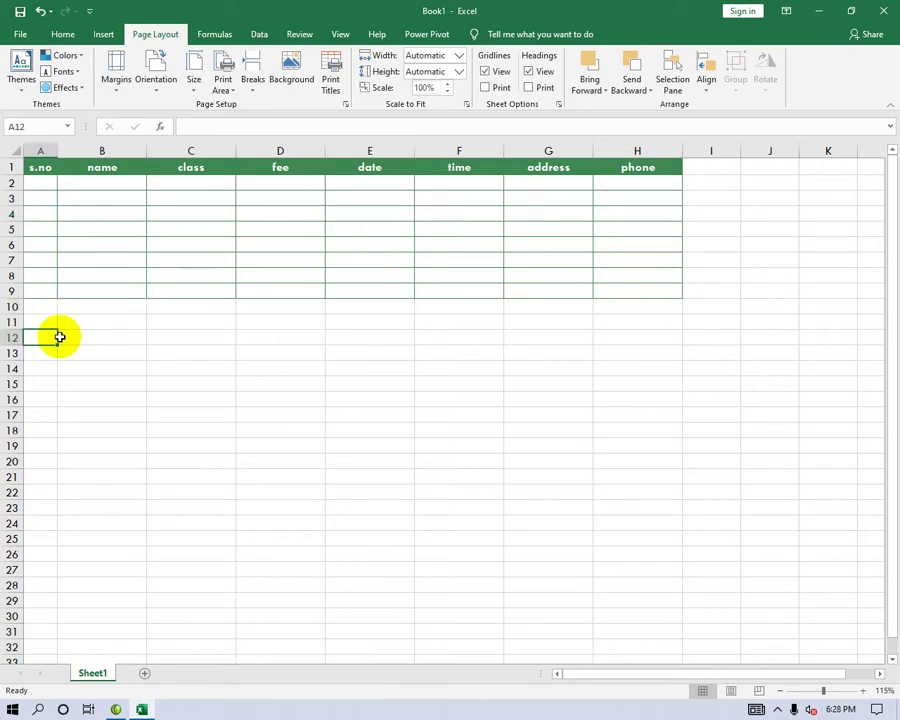
# Type S.No, Name, Class, Fee, Date, Time, Address, Phone into A12:H12 and start selecting below
pyautogui.write('S.No')
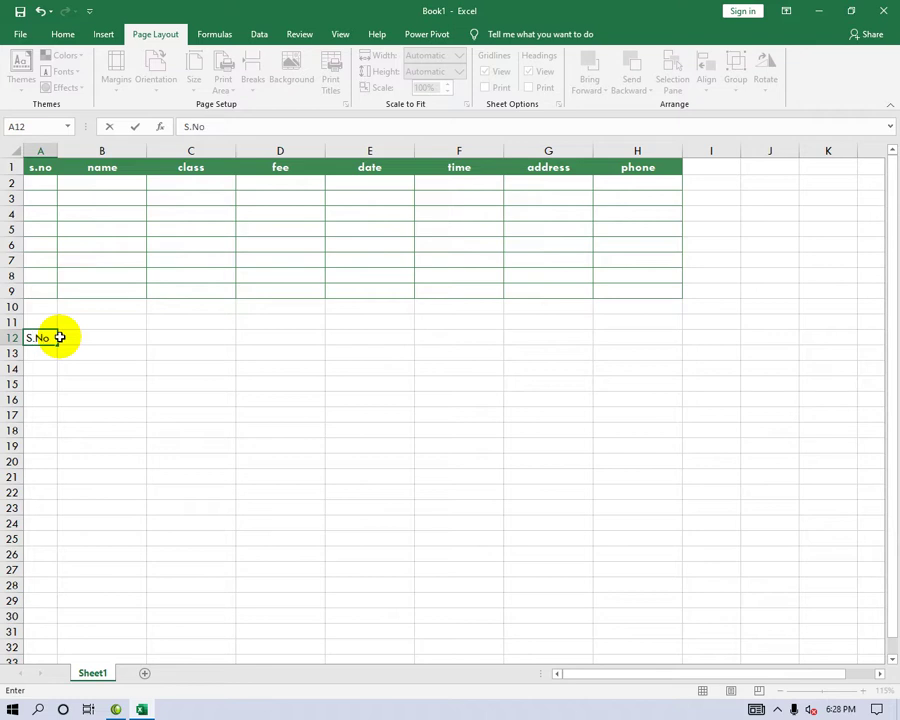
pyautogui.press('Tab')
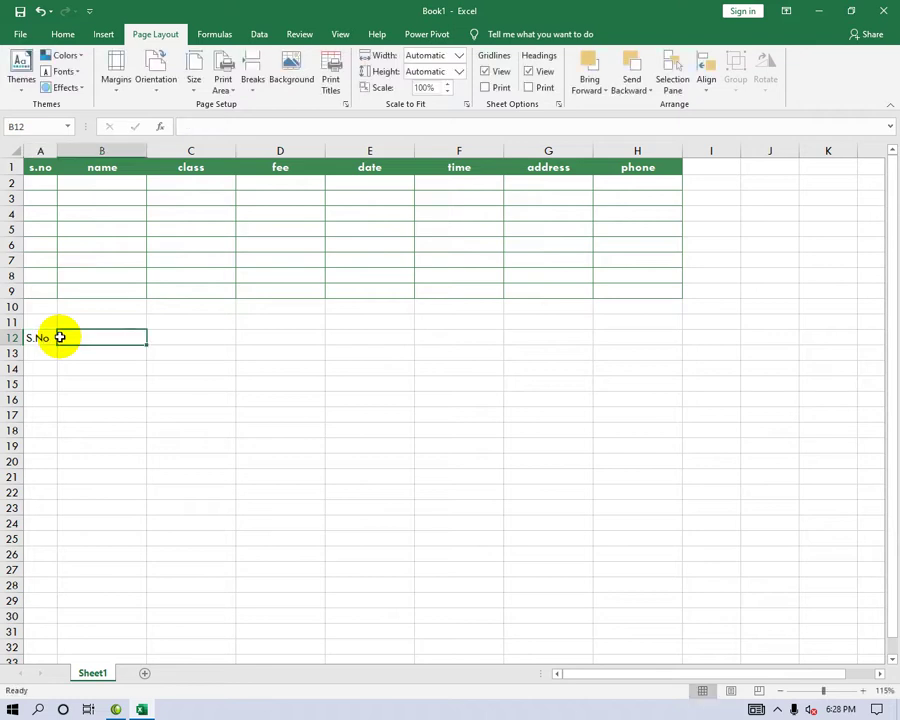
pyautogui.write('Name')
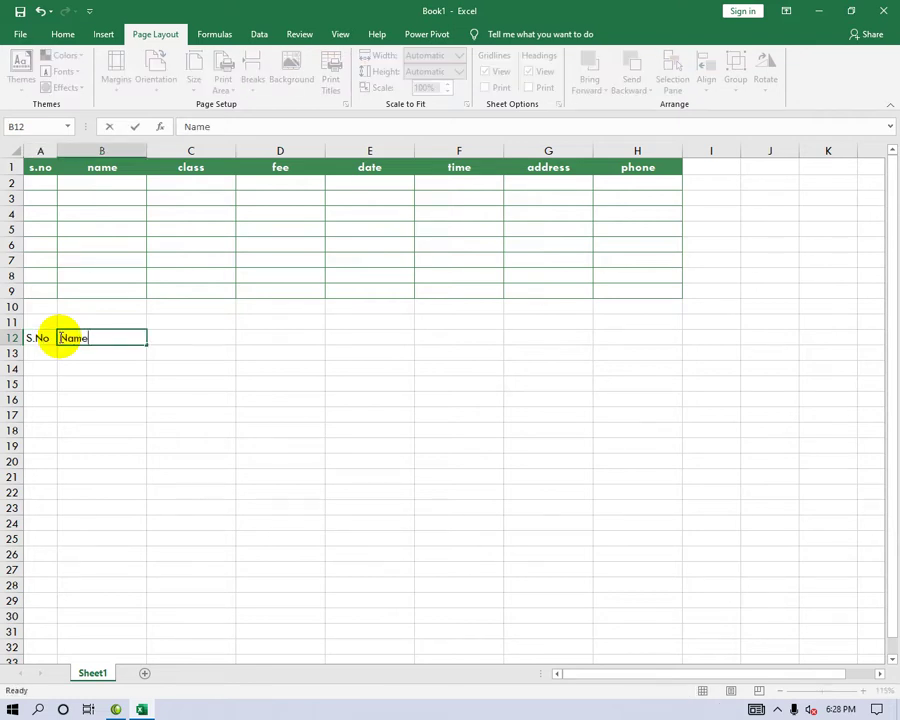
pyautogui.press('Tab')
pyautogui.press('Tab')
pyautogui.write('F')
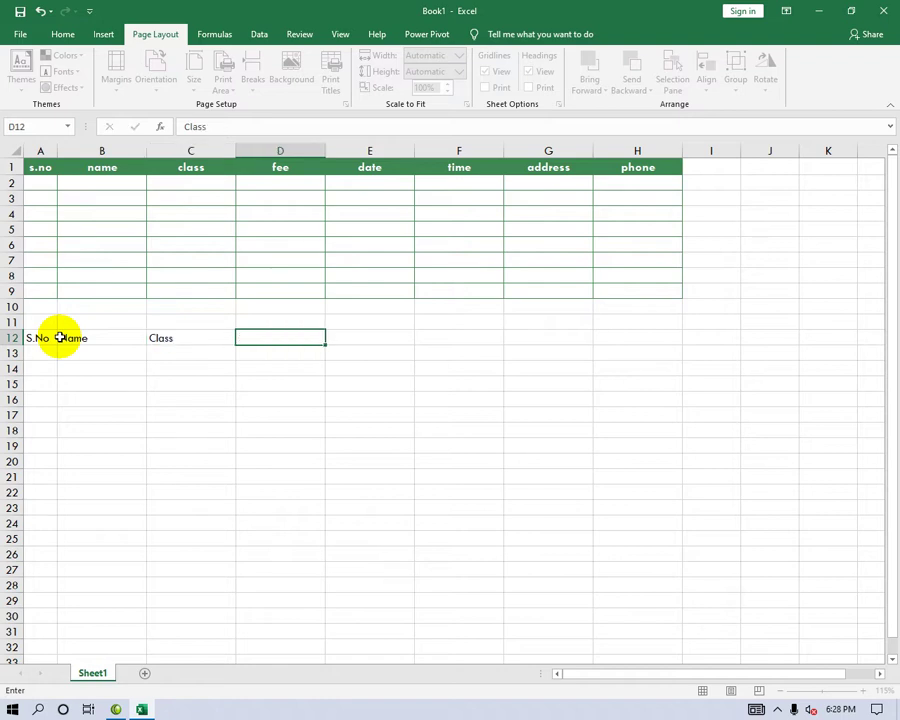
pyautogui.press('Tab')
pyautogui.write('Dat')
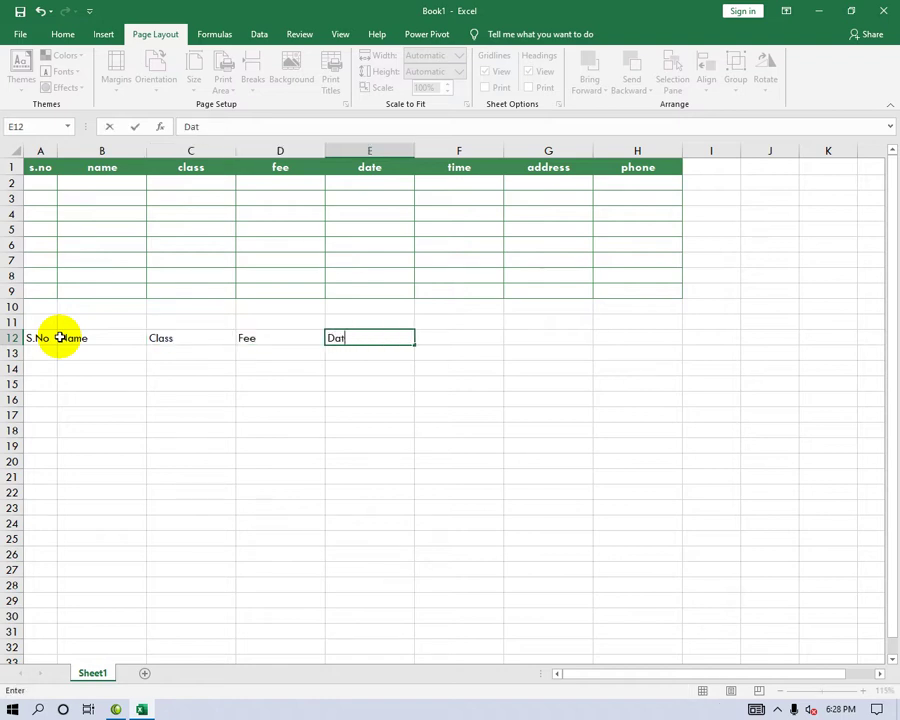
pyautogui.write('e')
pyautogui.press('Tab')
pyautogui.write('Tim')
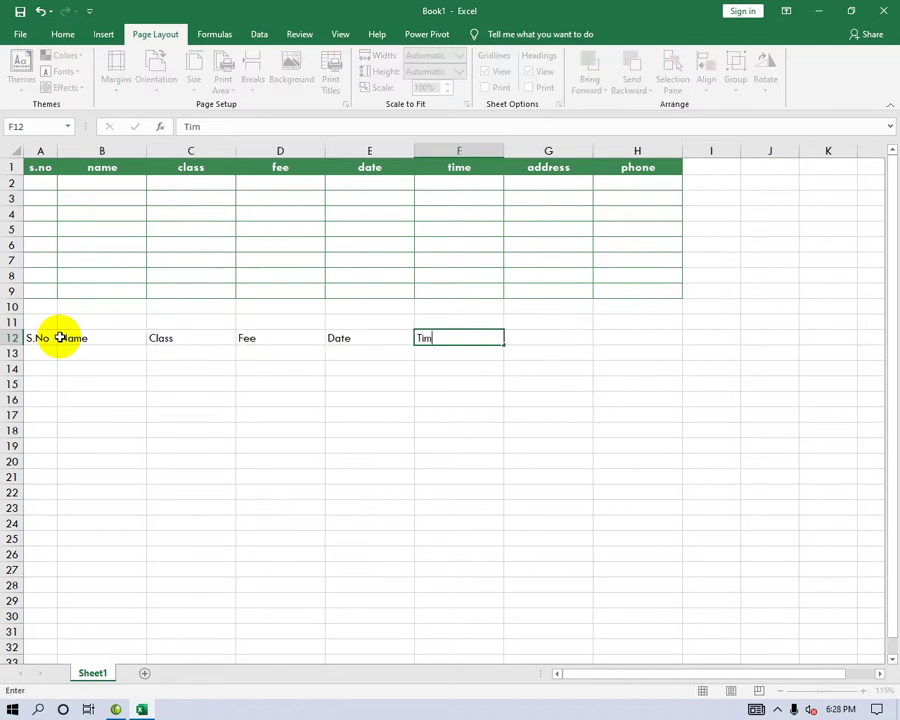
pyautogui.write('e')
pyautogui.press('Tab')
pyautogui.write('Ad')
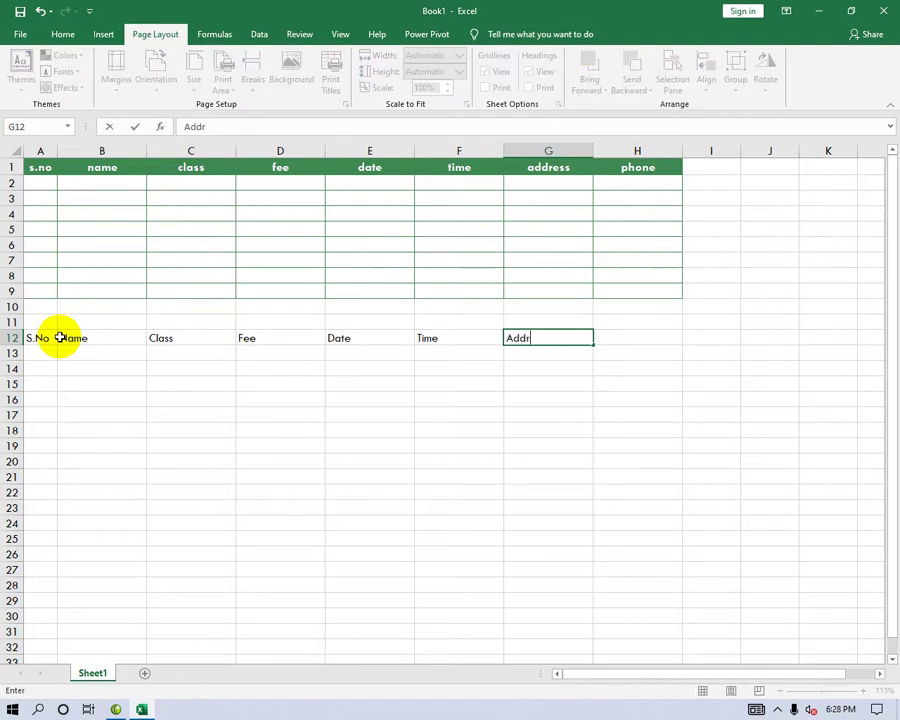
pyautogui.press('Tab')
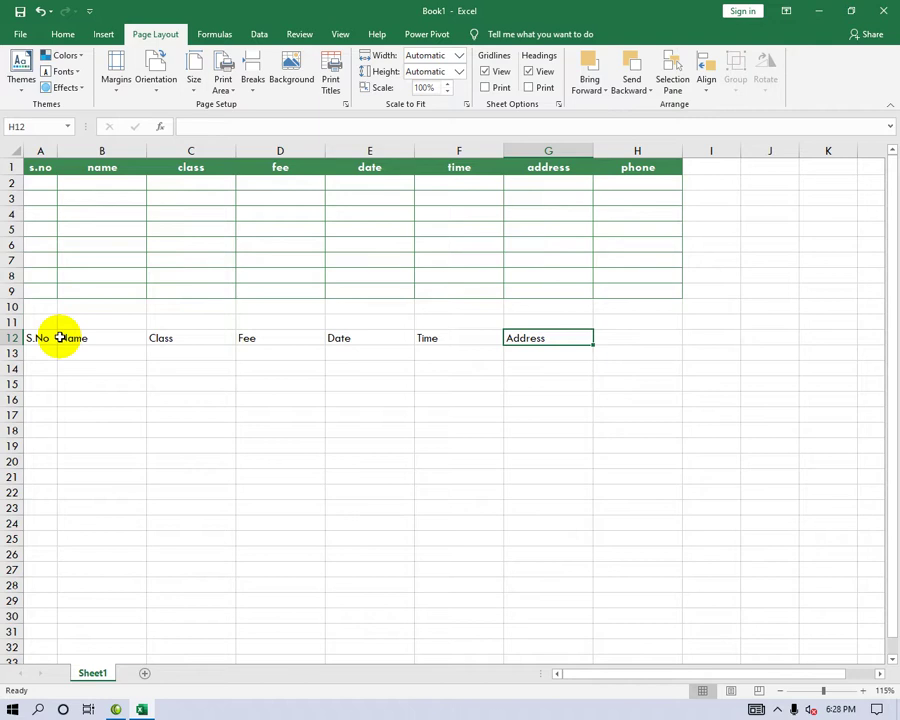
pyautogui.write('PH')
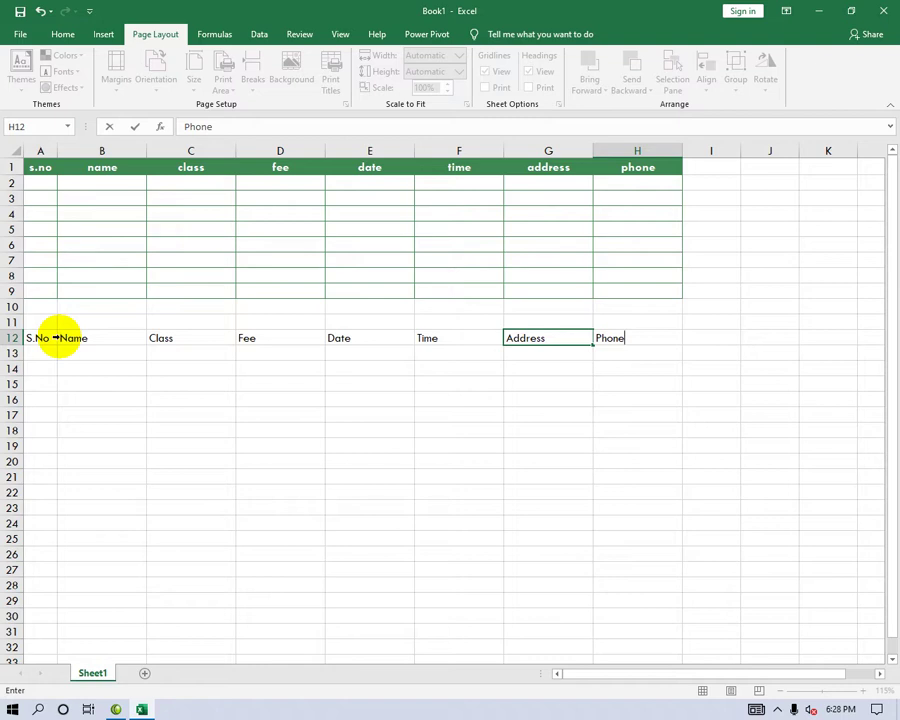
pyautogui.moveTo(38, 337)
pyautogui.mouseDown()
pyautogui.moveTo(621, 490)
pyautogui.moveTo(658, 453)
pyautogui.mouseUp()
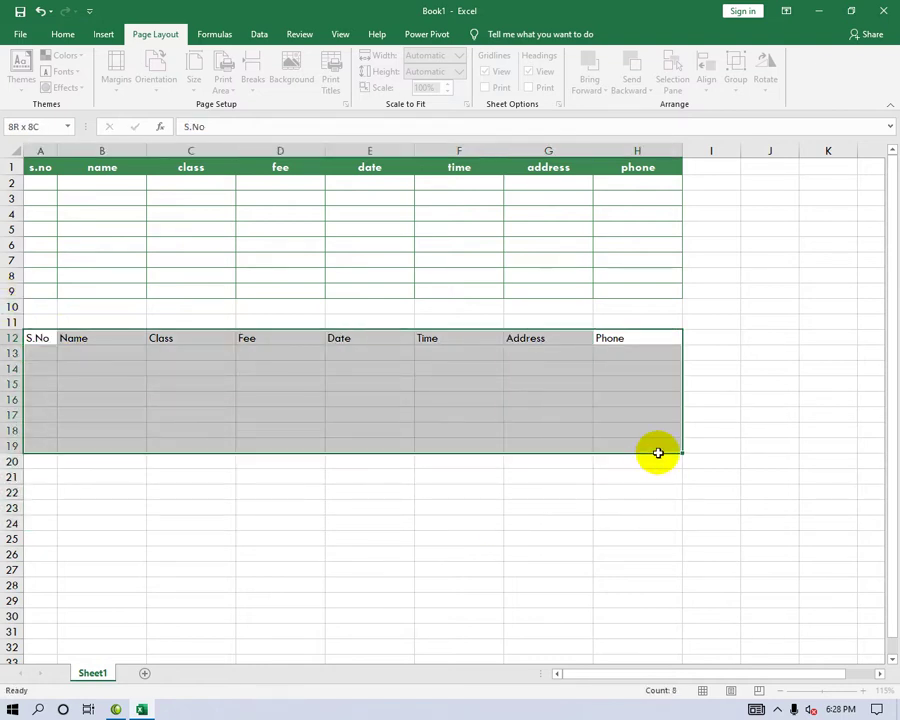
# Extend the selection to A12:H20 and start a table with 'My table has headers' ticked
pyautogui.moveTo(658, 453); pyautogui.dragTo(655, 458)
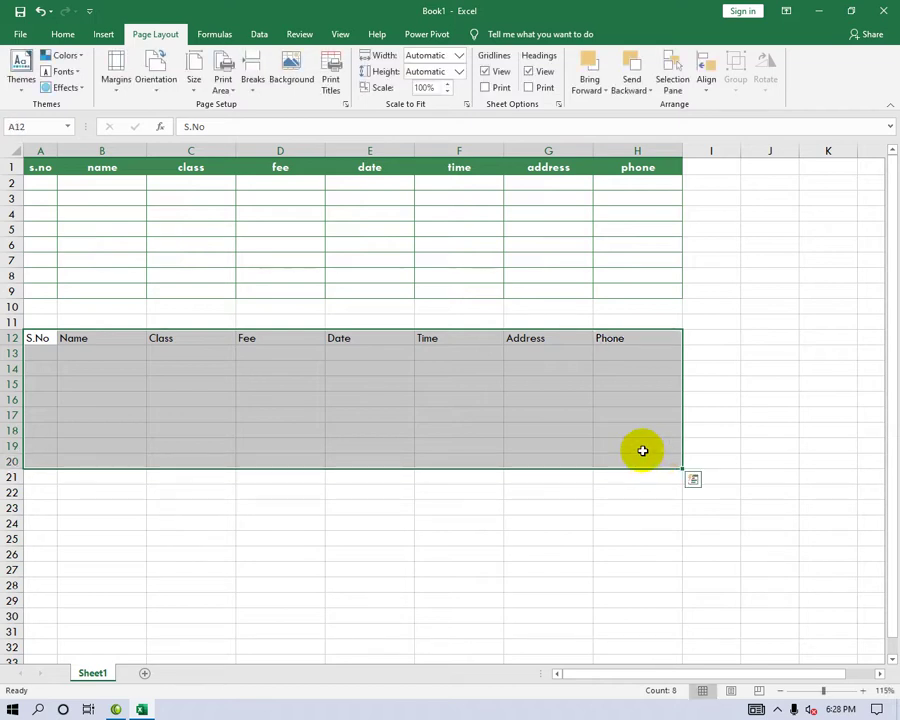
pyautogui.hotkey('ctrl', 't')
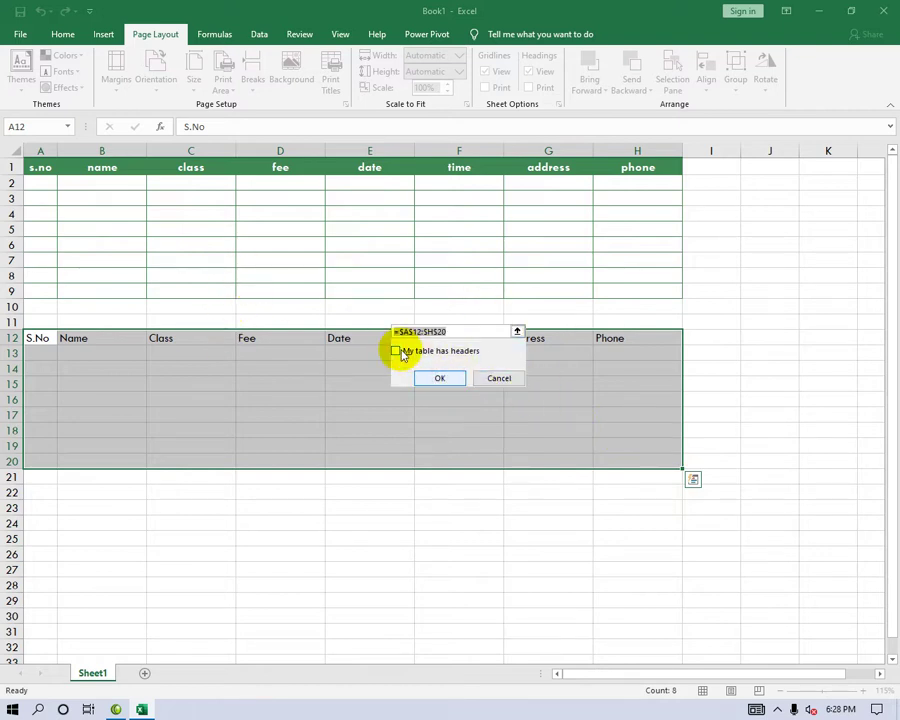
pyautogui.click(396, 351)
# Make A12:H20 a green-header banded table with the last column emphasised, then convert it to a range
pyautogui.click(449, 380)
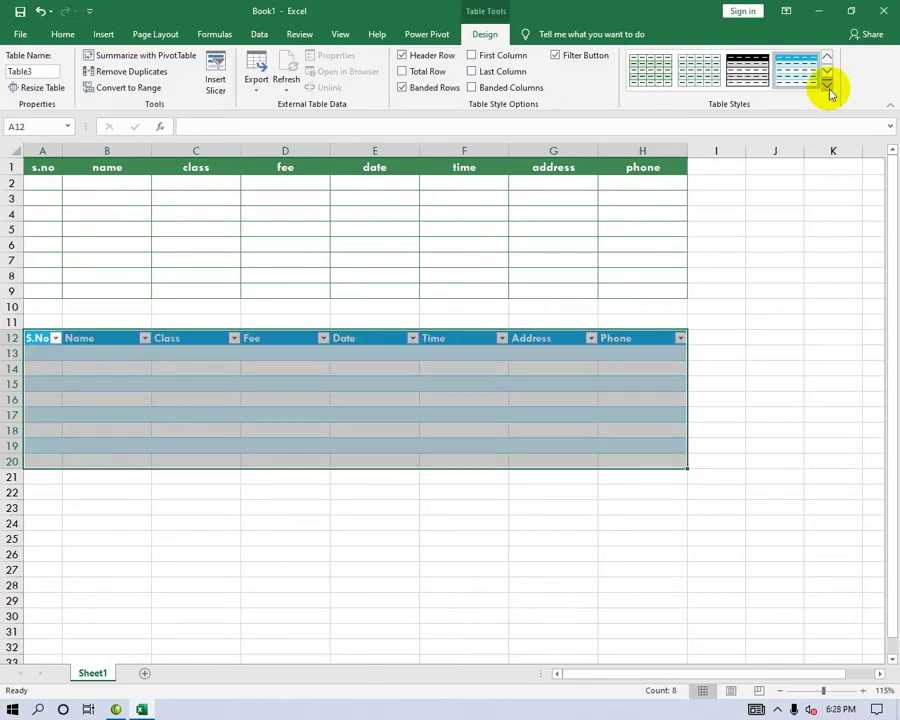
pyautogui.click(826, 85)
pyautogui.click(858, 122)
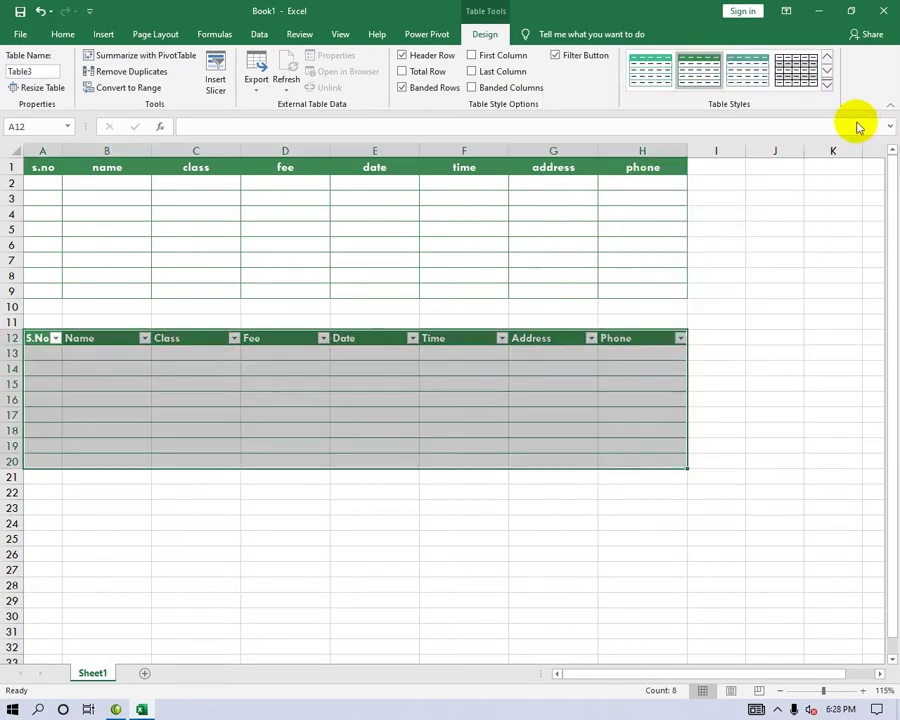
pyautogui.click(485, 72)
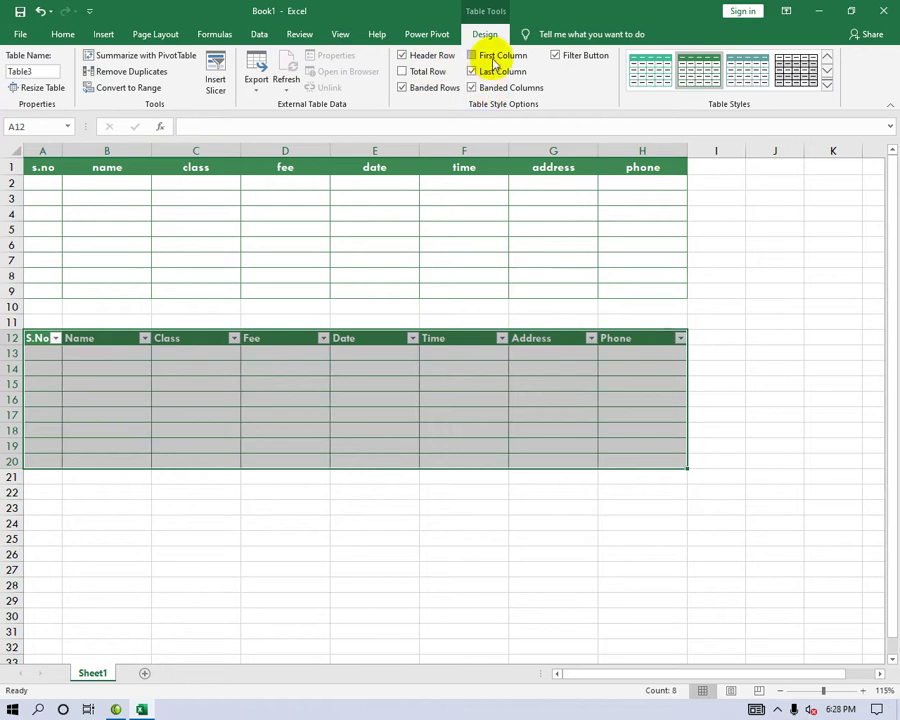
pyautogui.click(128, 98)
pyautogui.click(424, 393)
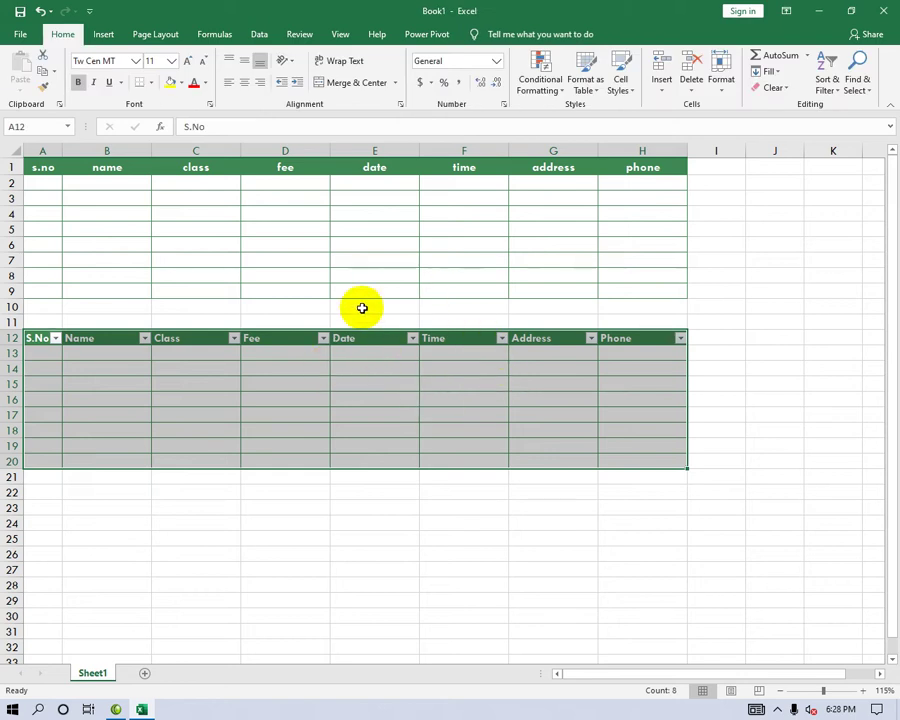
# Apply the Integral theme to the workbook
pyautogui.click(155, 33)
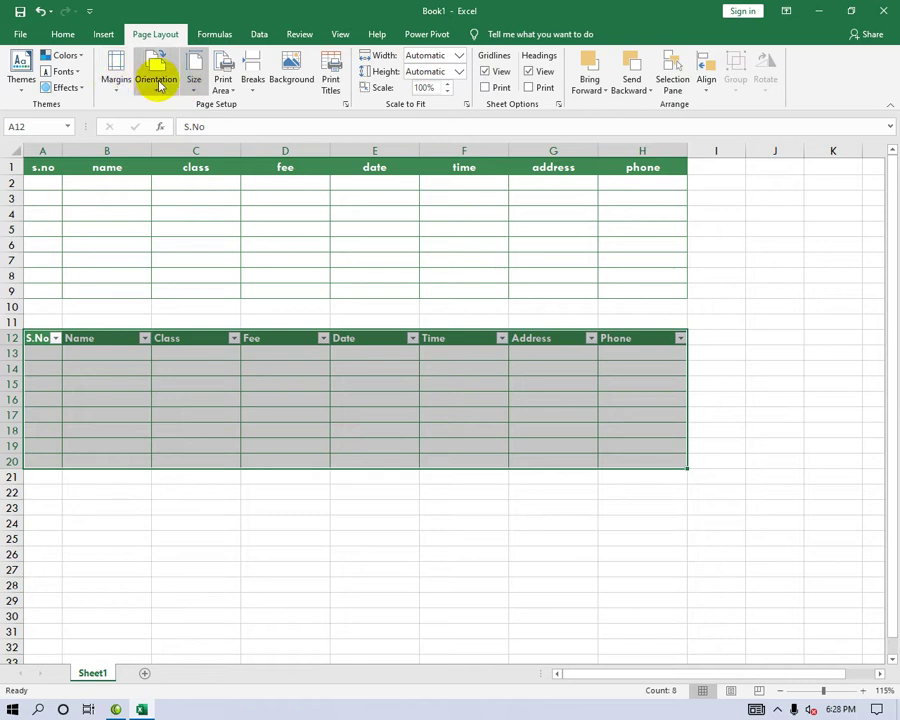
pyautogui.click(22, 75)
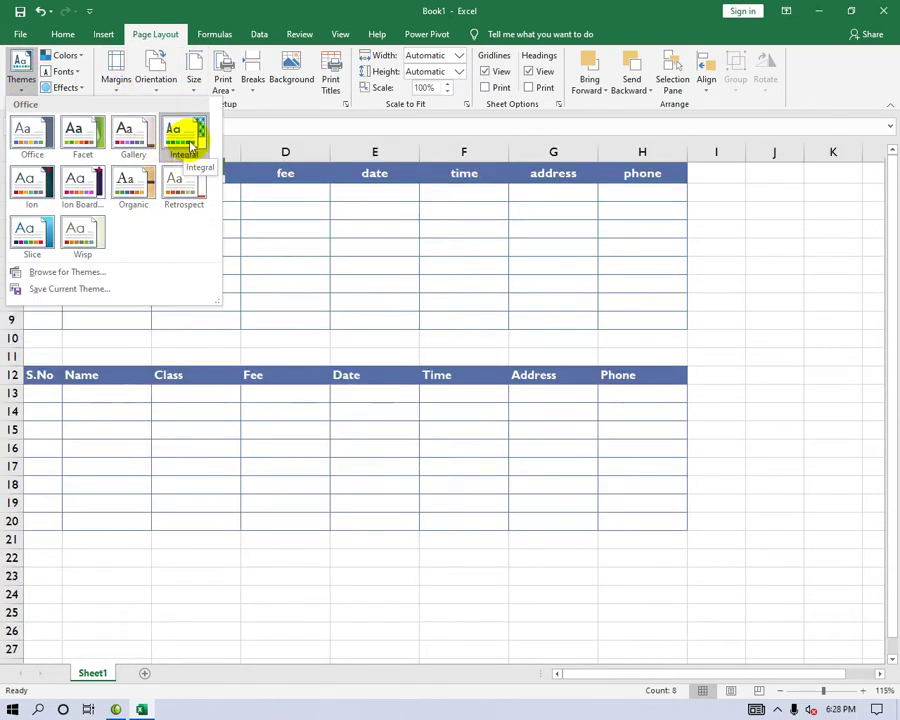
pyautogui.click(192, 146)
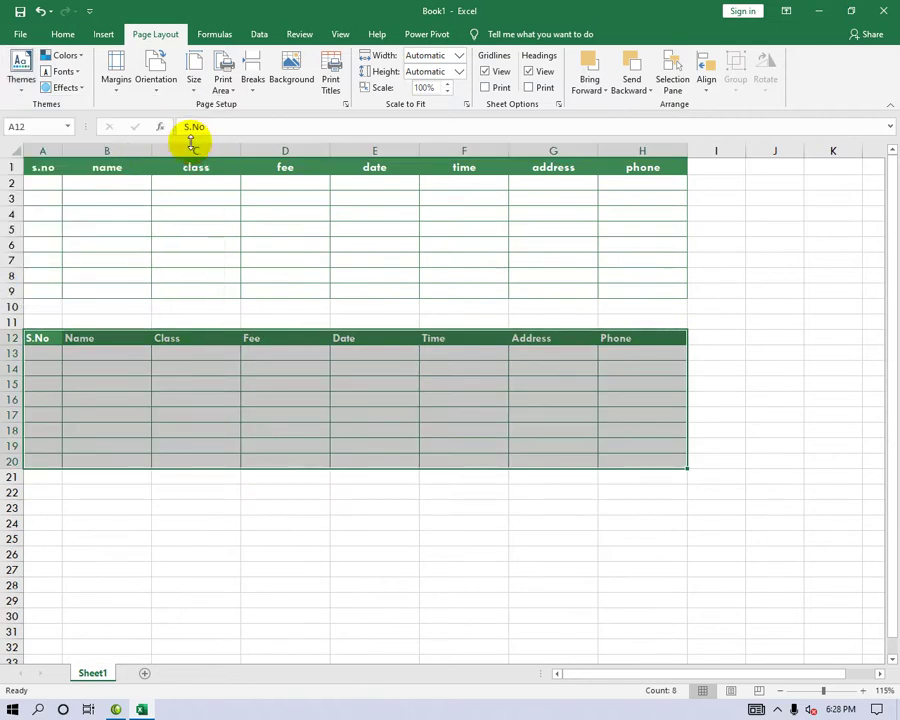
# Center the row 12 header labels from S.No to Phone across A12:H12
pyautogui.click(64, 35)
pyautogui.click(86, 366)
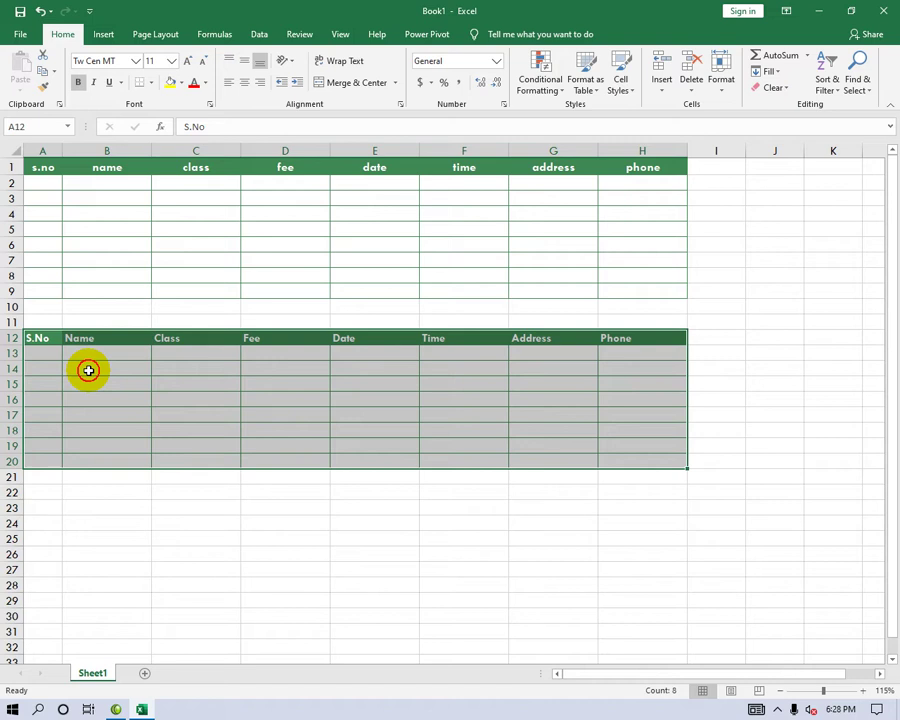
pyautogui.click(40, 334)
pyautogui.moveTo(40, 334); pyautogui.dragTo(671, 338)
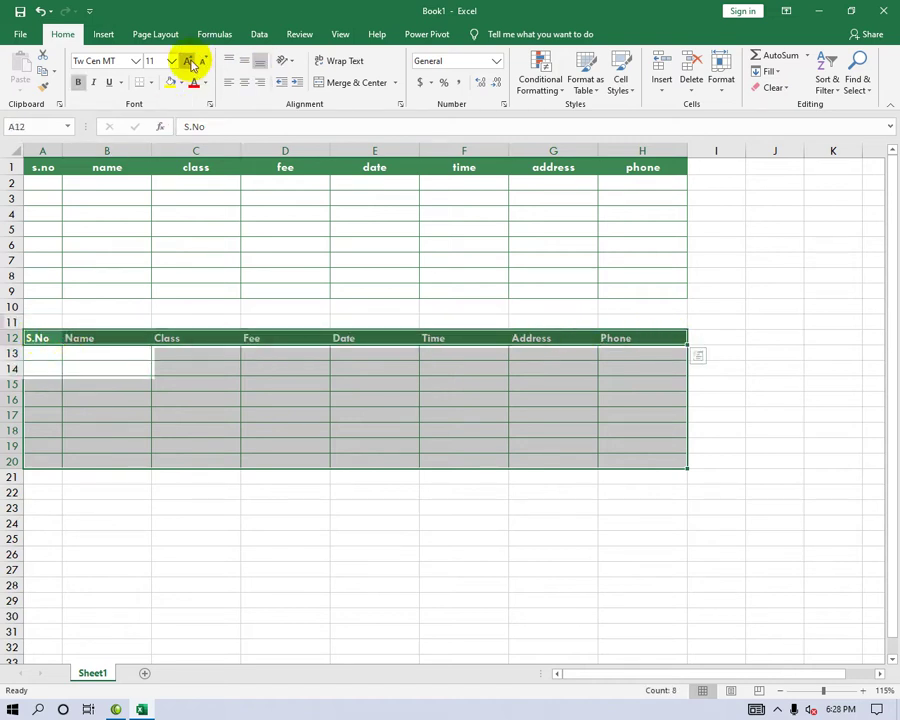
pyautogui.click(248, 85)
pyautogui.click(536, 415)
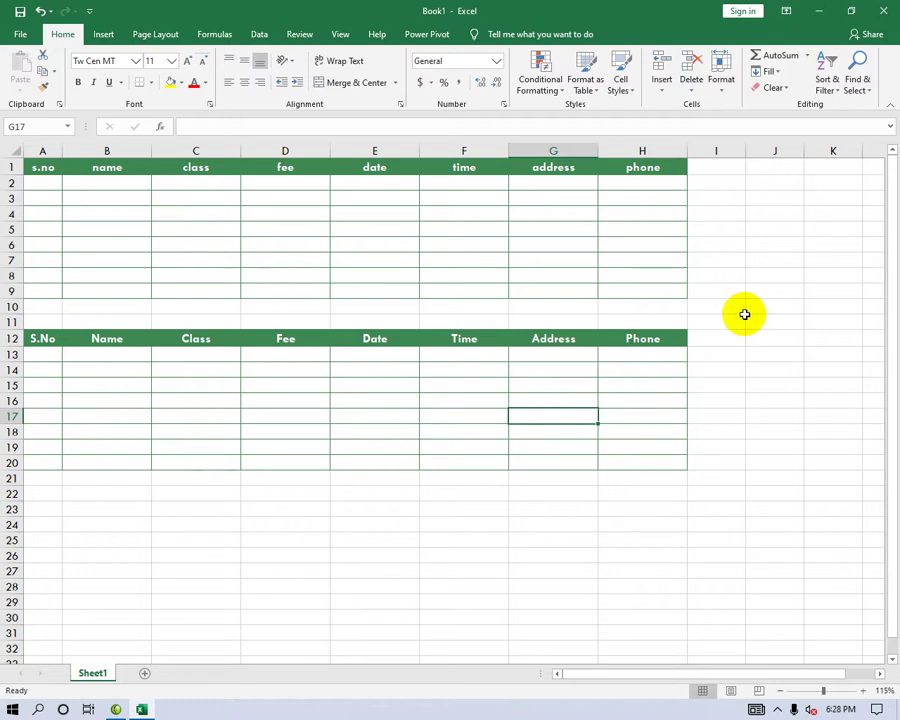
# Merge D3:F5 into one centered block and start typing 'Small Latters' in it
pyautogui.moveTo(733, 213); pyautogui.dragTo(790, 237)
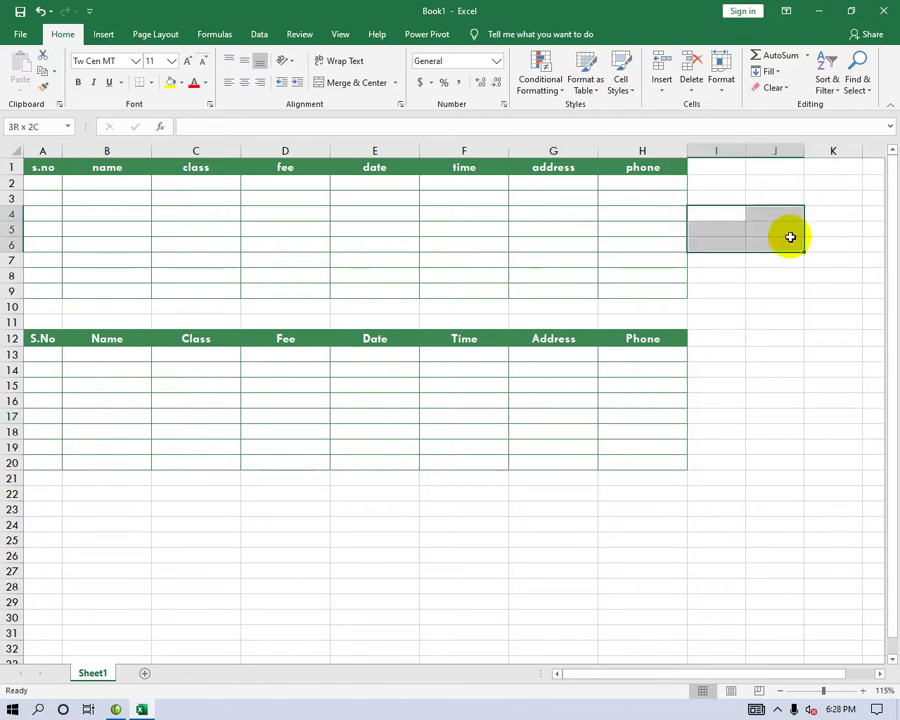
pyautogui.moveTo(718, 401); pyautogui.dragTo(758, 418)
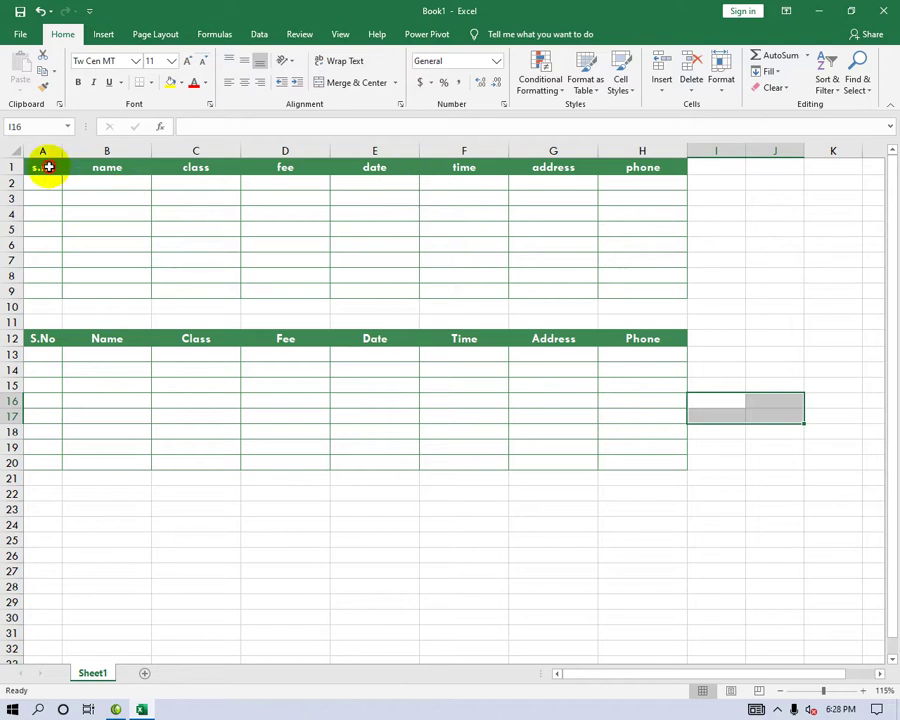
pyautogui.moveTo(47, 167); pyautogui.dragTo(634, 176)
pyautogui.click(527, 229)
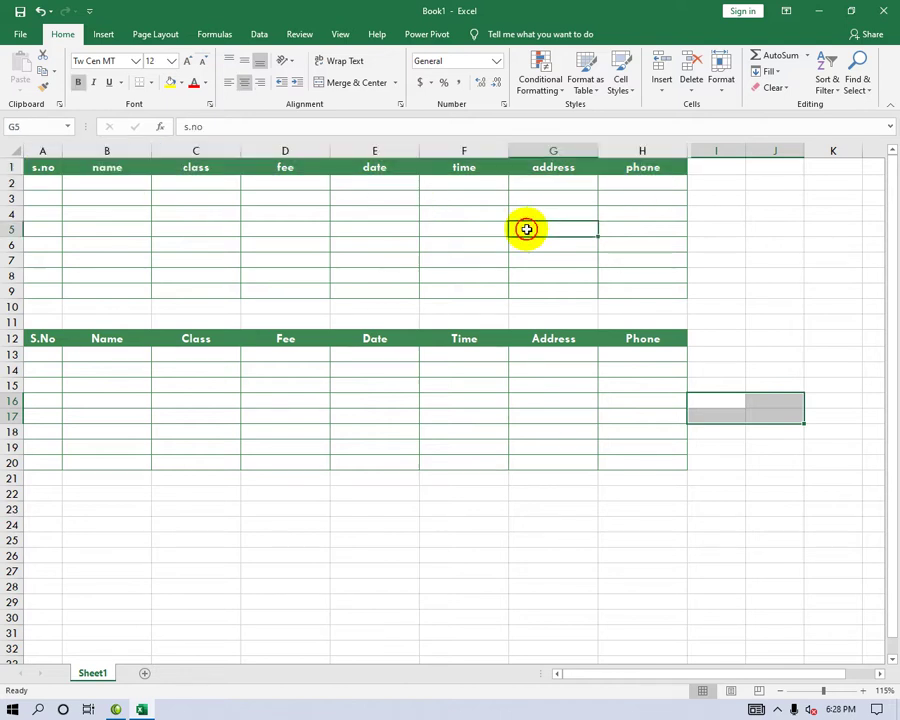
pyautogui.moveTo(297, 203); pyautogui.dragTo(456, 235)
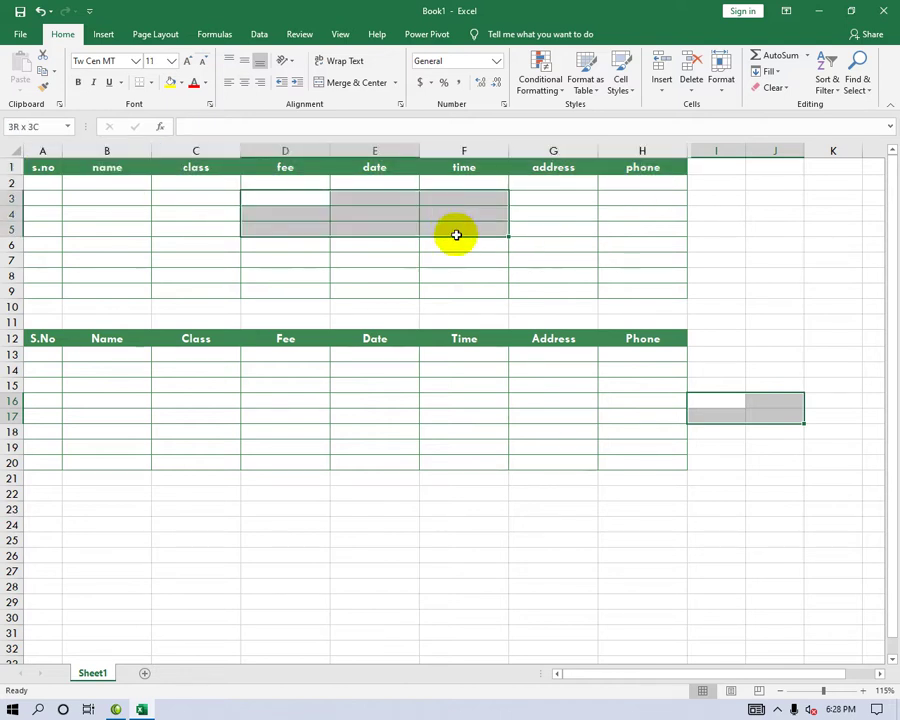
pyautogui.click(333, 84)
pyautogui.click(322, 276)
pyautogui.click(337, 217)
pyautogui.write('Small Latters')
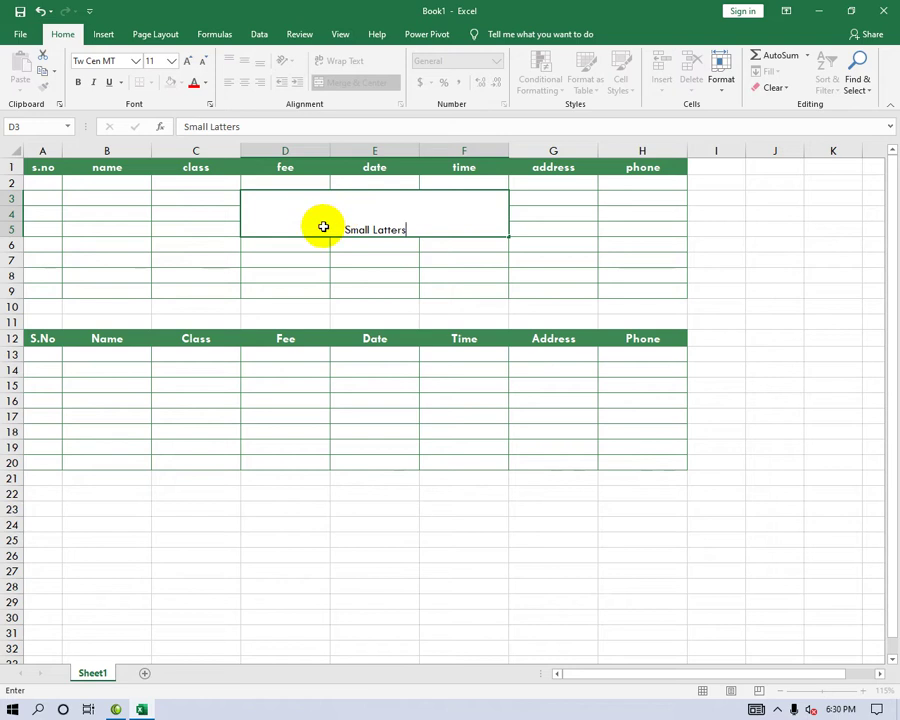
# Finish the 'Small Latters' label and enter 30 in cell I4
pyautogui.click(350, 258)
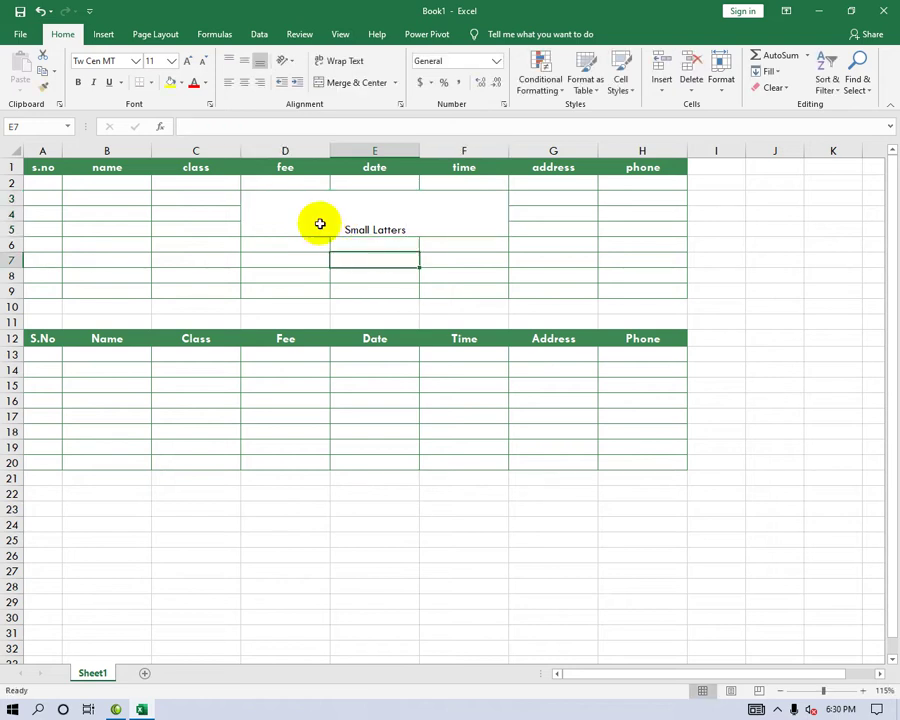
pyautogui.click(284, 168)
pyautogui.click(470, 167)
pyautogui.click(536, 168)
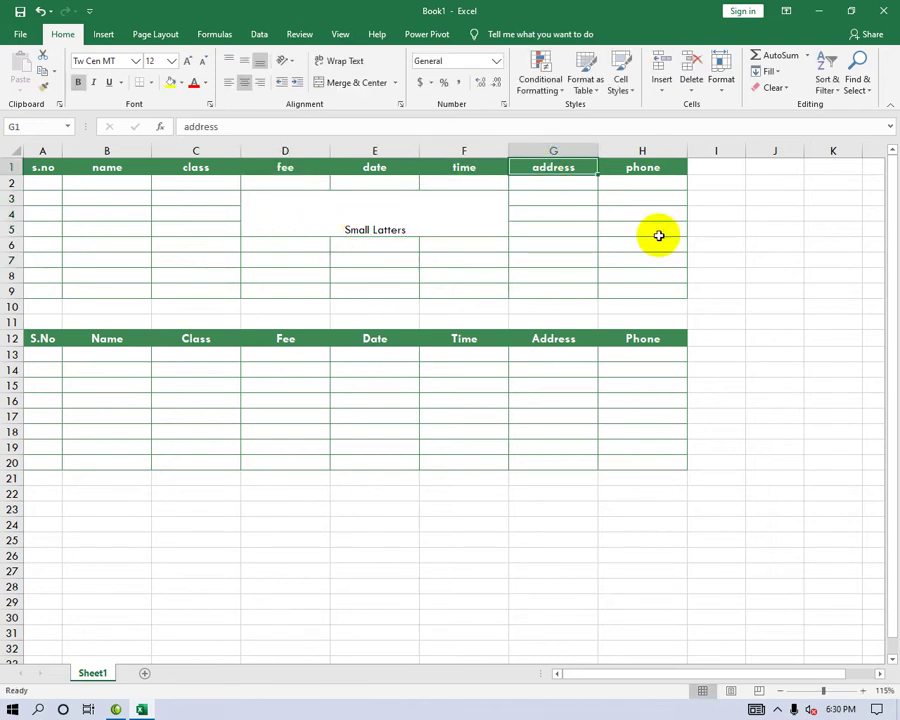
pyautogui.click(718, 228)
pyautogui.click(724, 216)
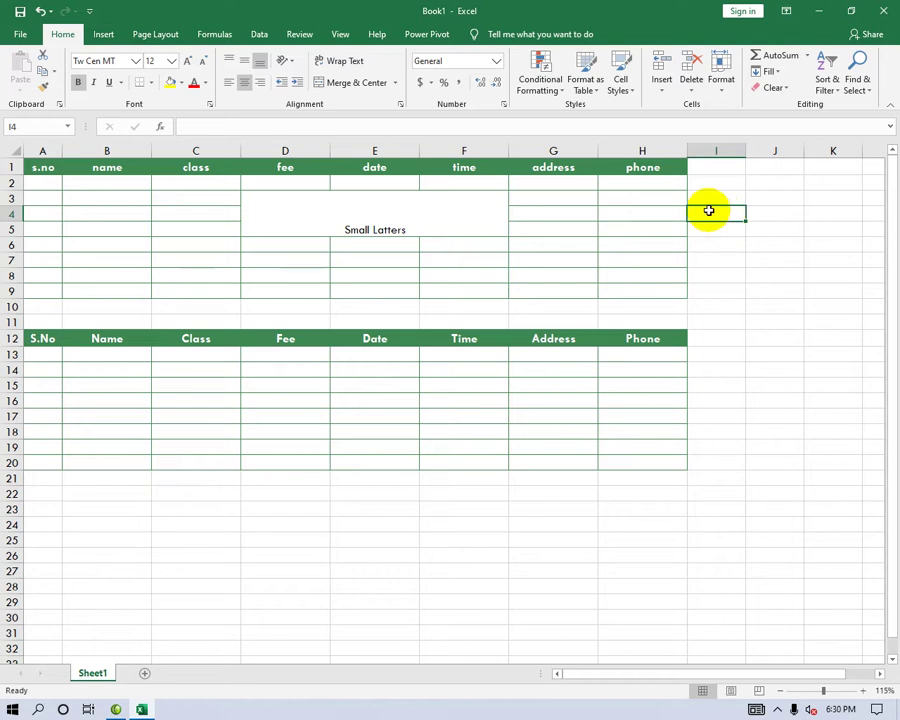
pyautogui.write('30')
pyautogui.click(424, 414)
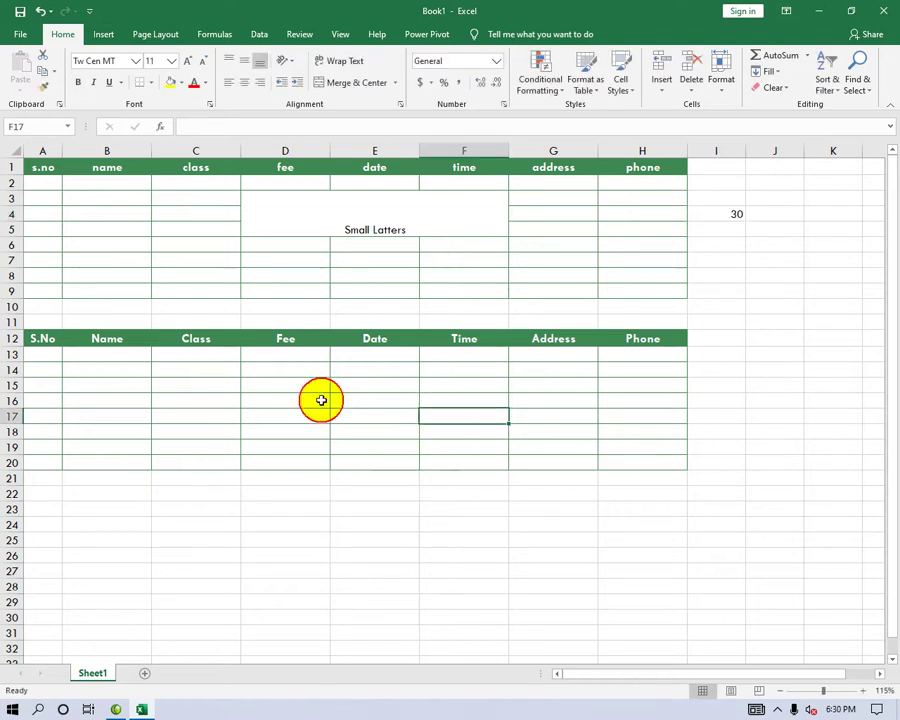
# Merge D15:F17 into one centered block labelled 'Capitalization'
pyautogui.moveTo(307, 388); pyautogui.dragTo(437, 410)
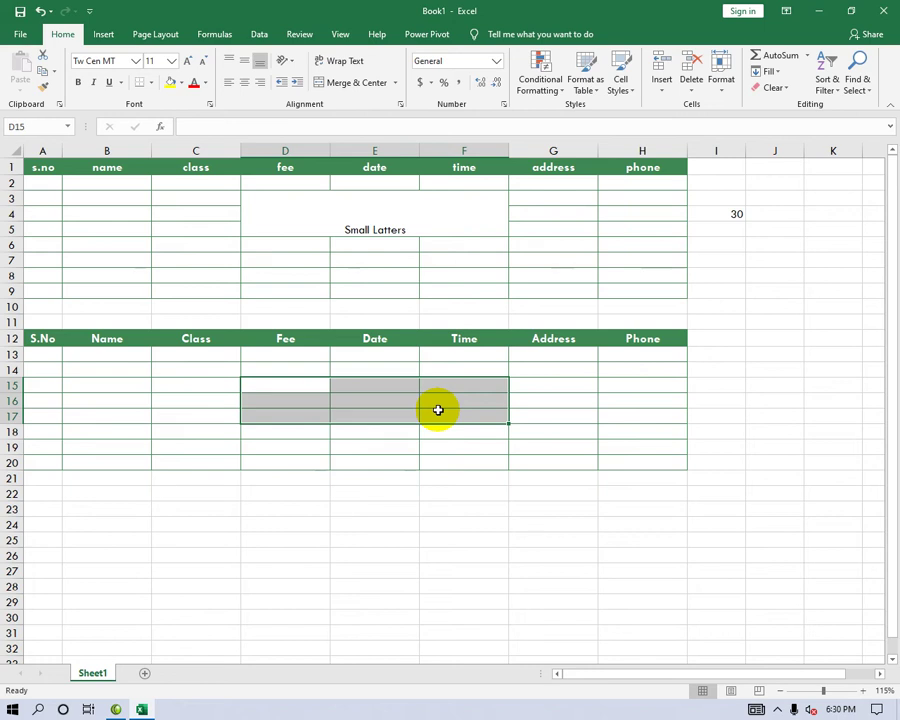
pyautogui.click(347, 82)
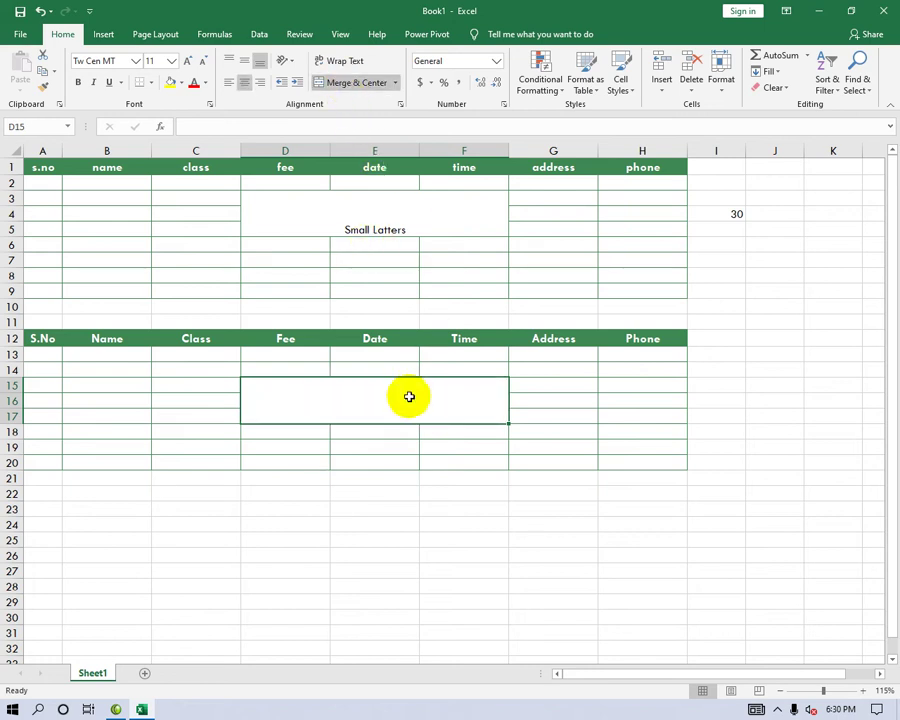
pyautogui.write('Capitalis')
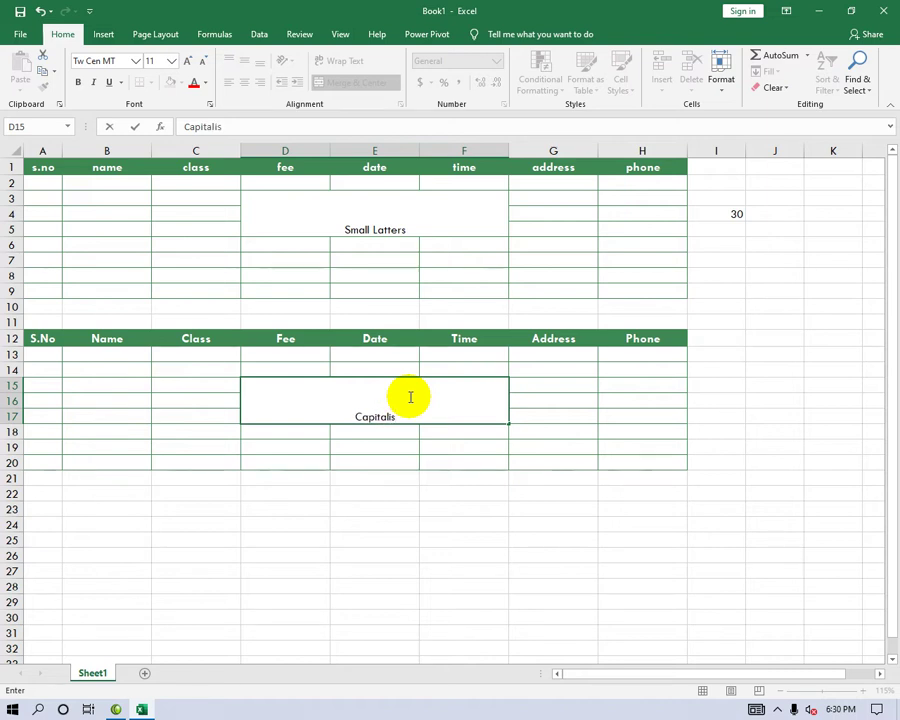
pyautogui.press('BackSpace')
pyautogui.write('ion')
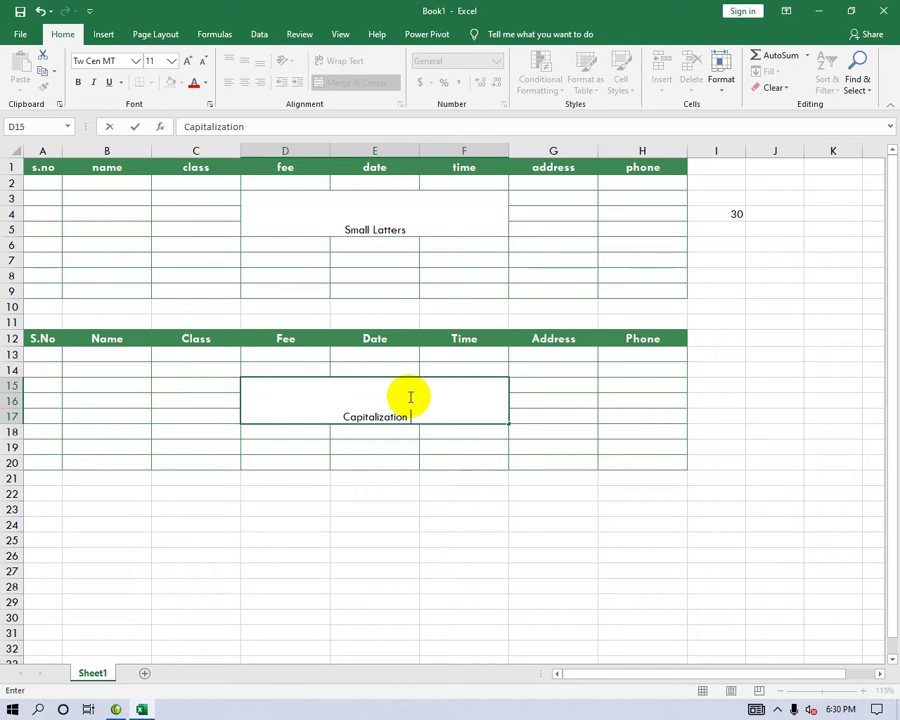
pyautogui.click(714, 412)
pyautogui.click(732, 372)
pyautogui.click(737, 385)
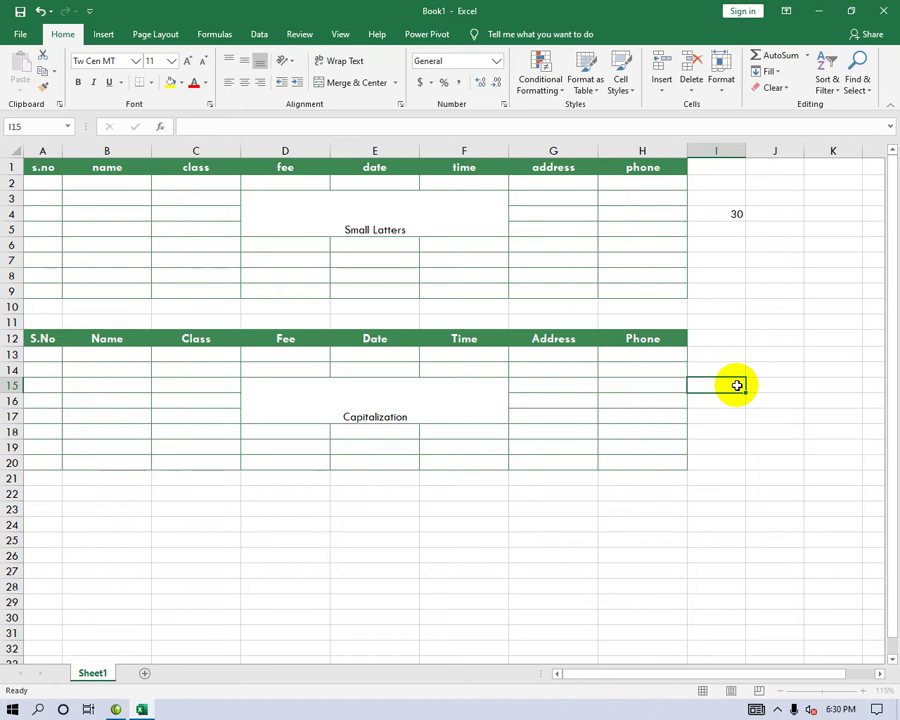
# Enter 100 in I15 beside the second table and change I4 from 30 to 50
pyautogui.doubleClick(738, 386)
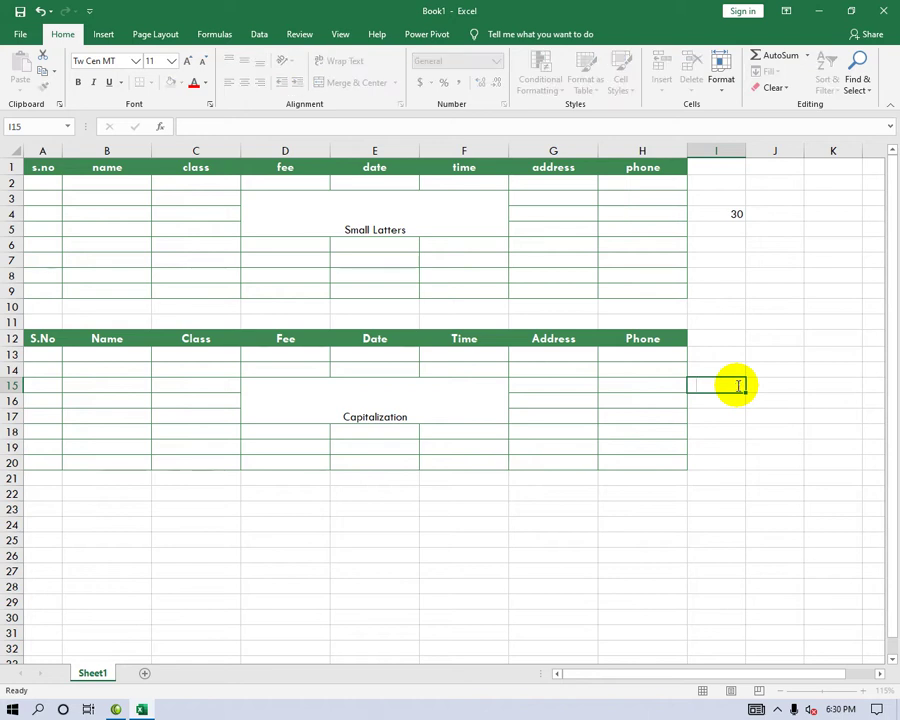
pyautogui.write('100')
pyautogui.click(700, 210)
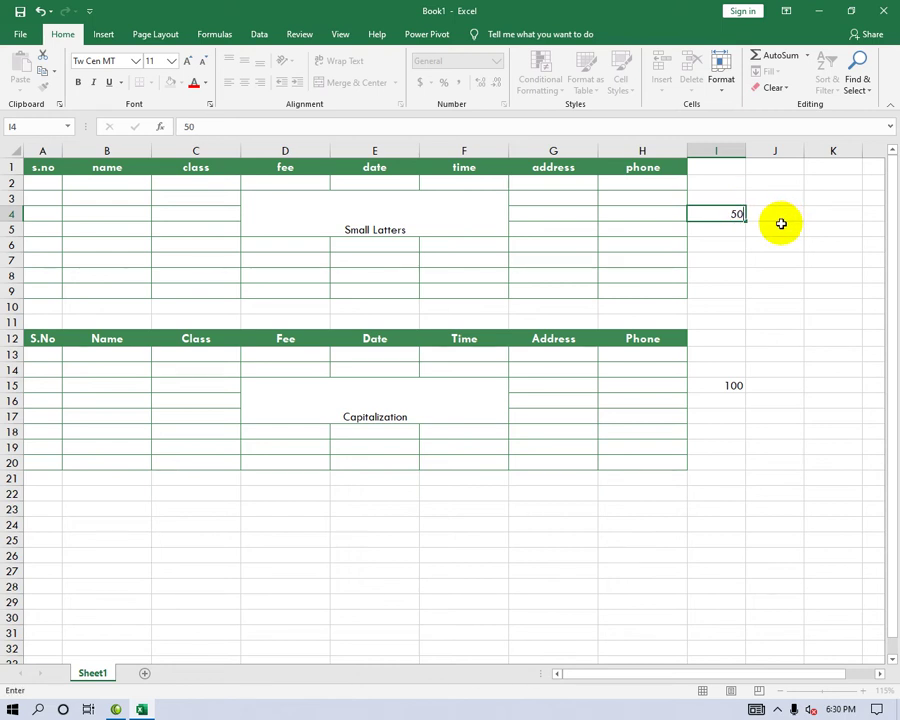
pyautogui.write('0')
pyautogui.press('Return')
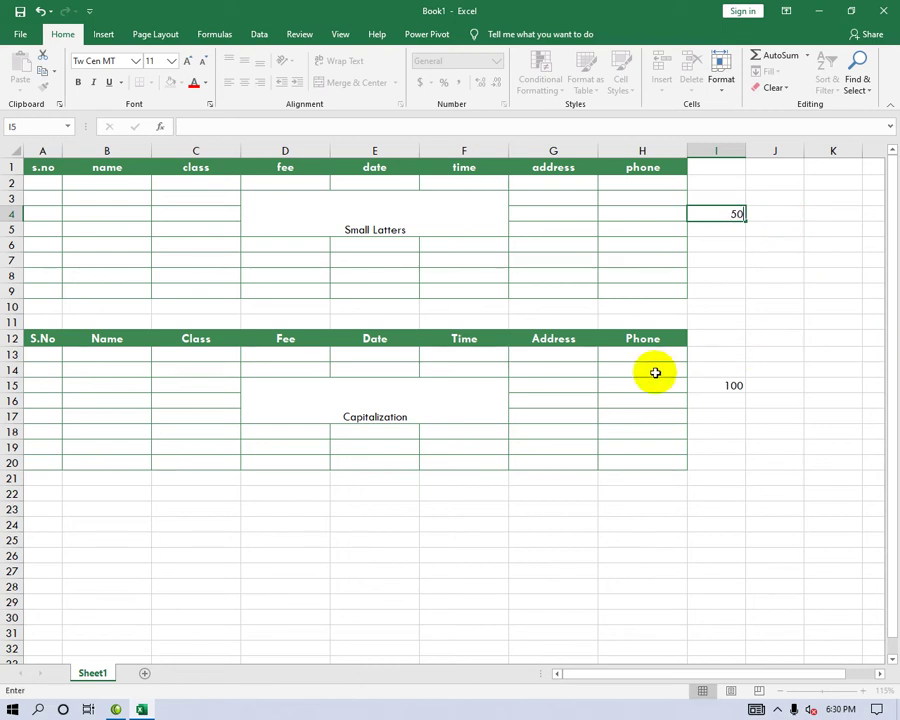
pyautogui.click(692, 355)
pyautogui.click(650, 372)
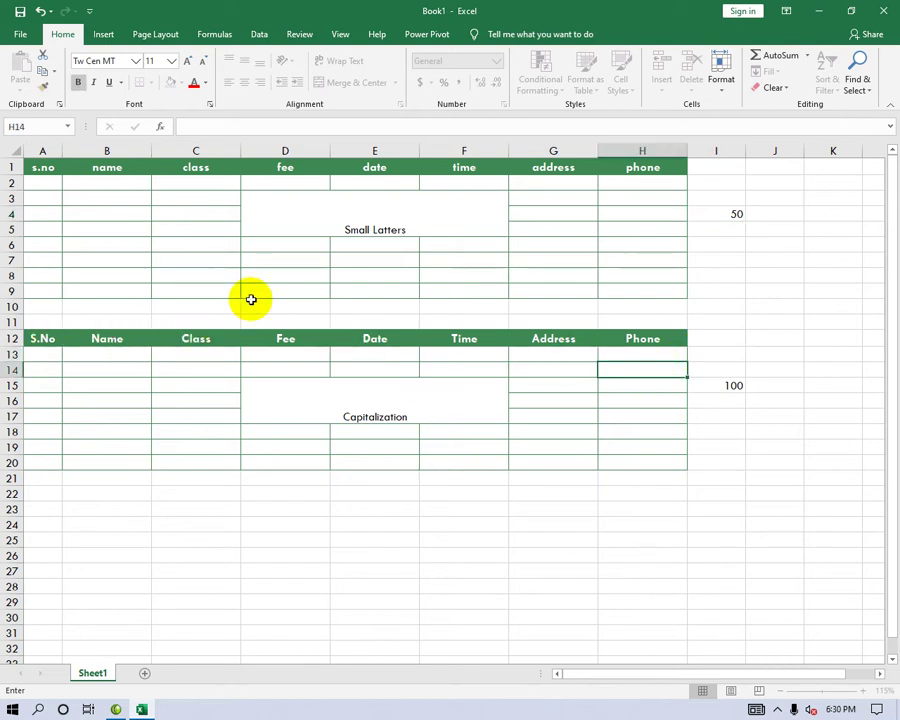
pyautogui.click(277, 508)
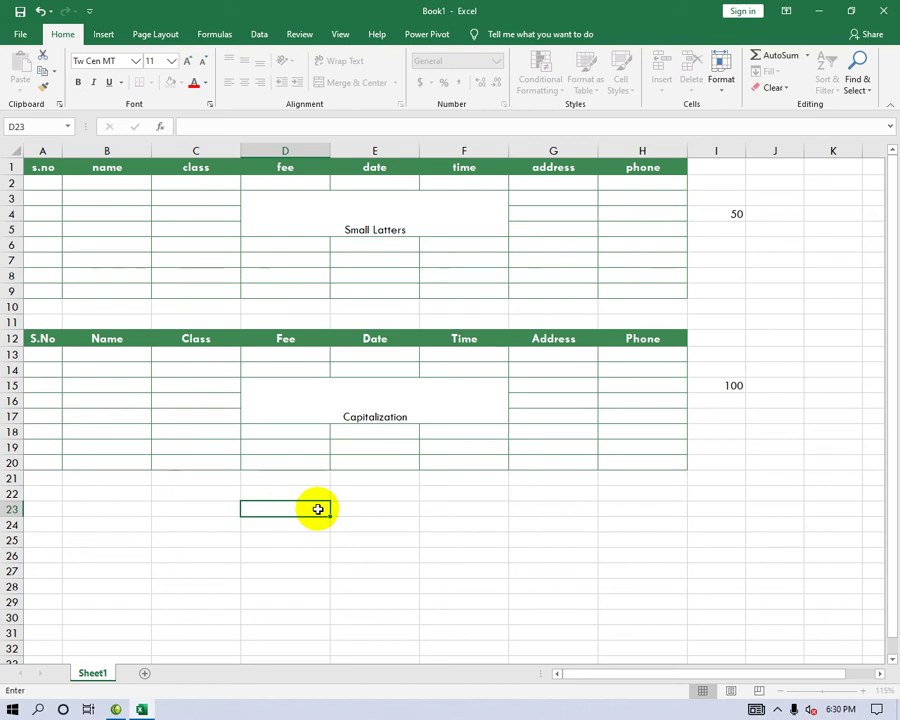
pyautogui.click(388, 506)
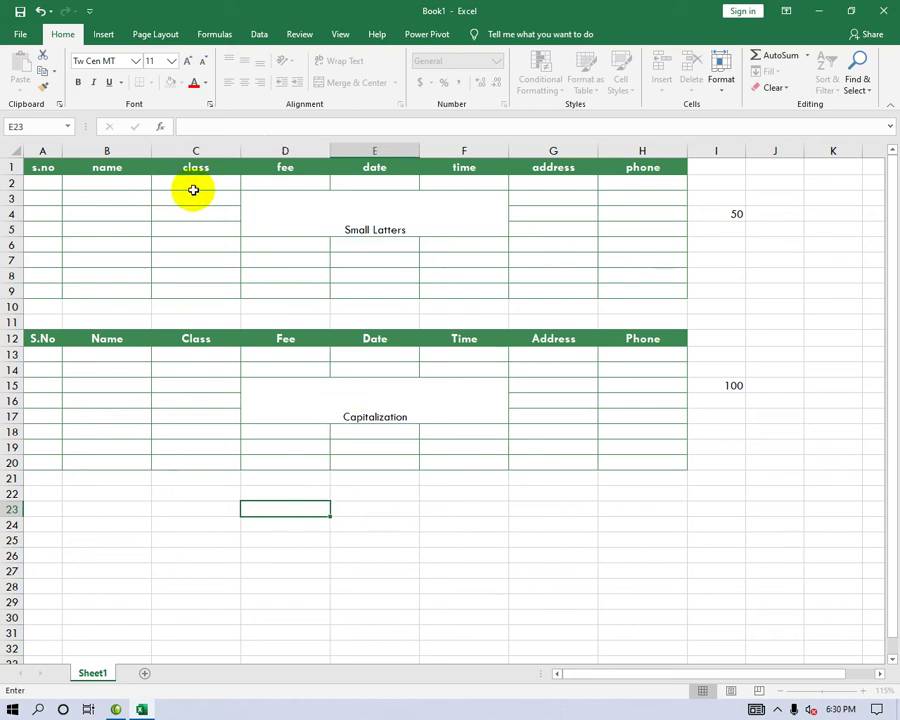